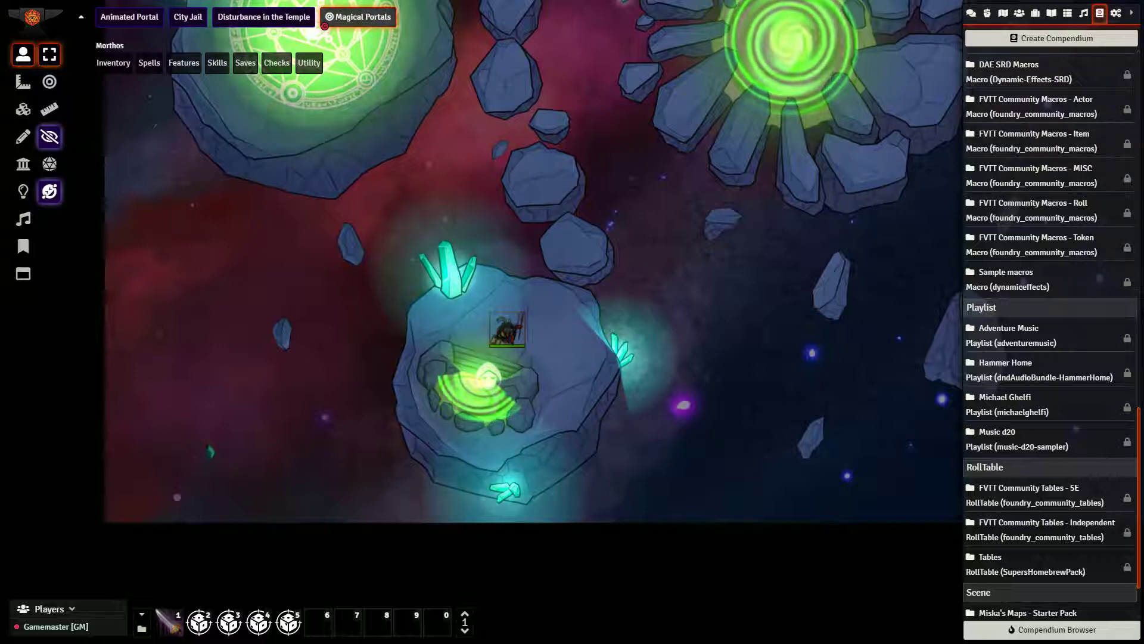
- Locate the TeleportToToken macro in the Sample macros compendium, view its entry options and close the compendium
click(1051, 13)
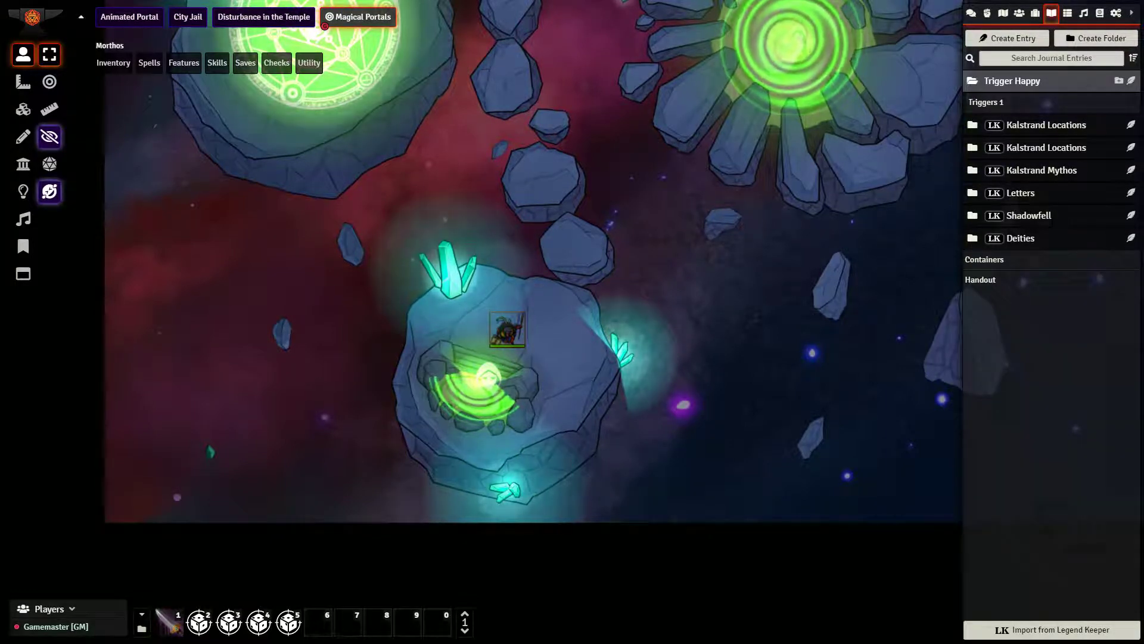
click(1011, 80)
click(1099, 13)
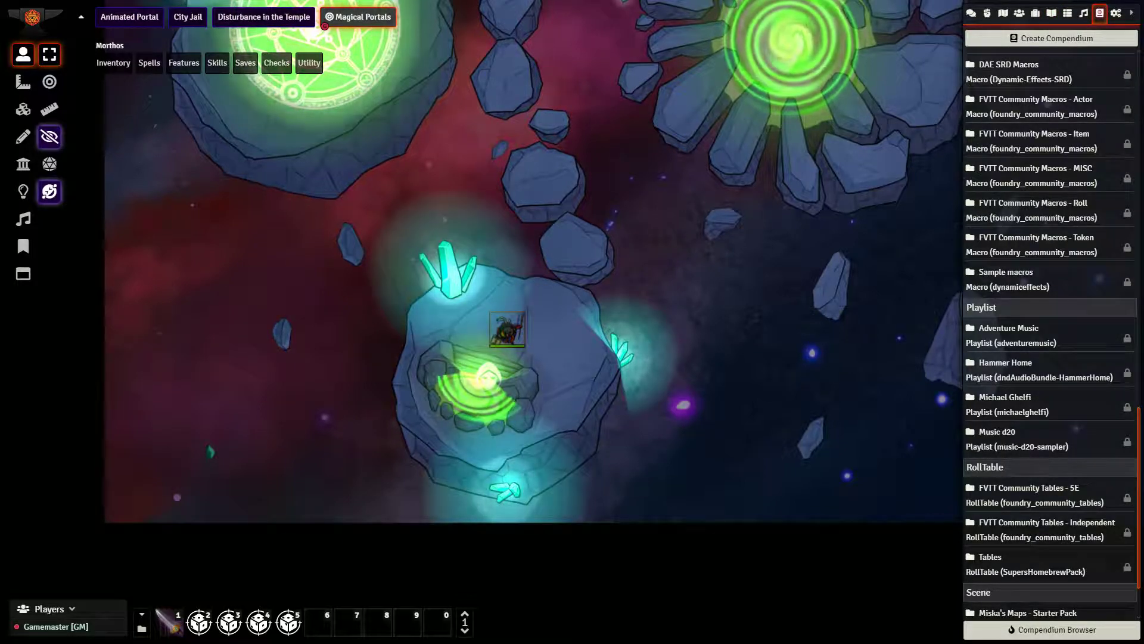
scroll(1052, 334, up, 3)
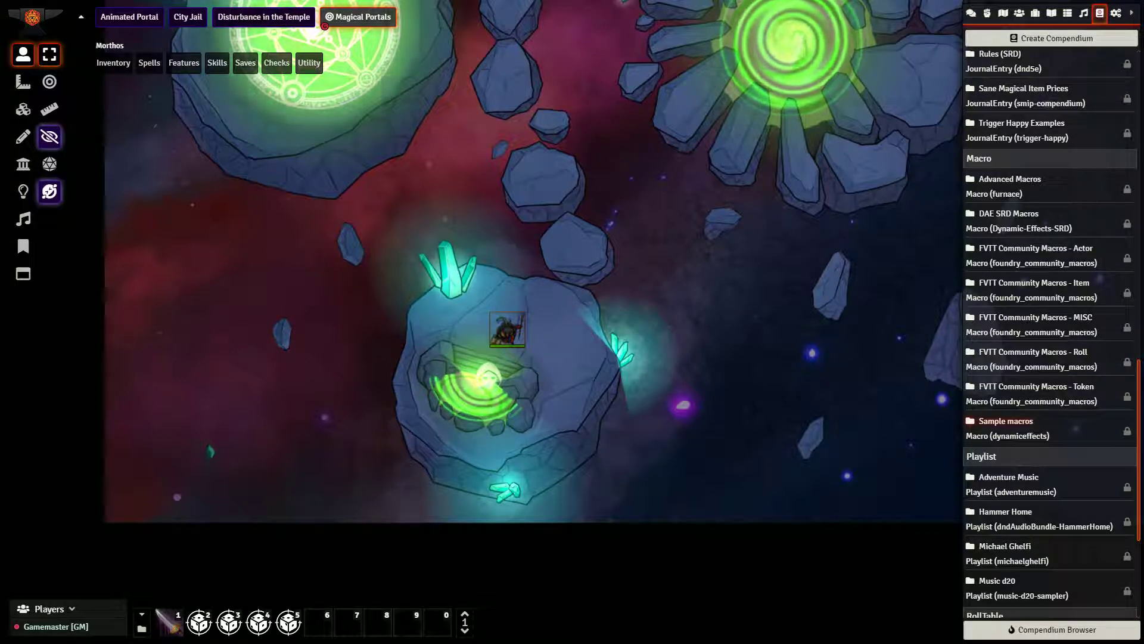
click(1007, 421)
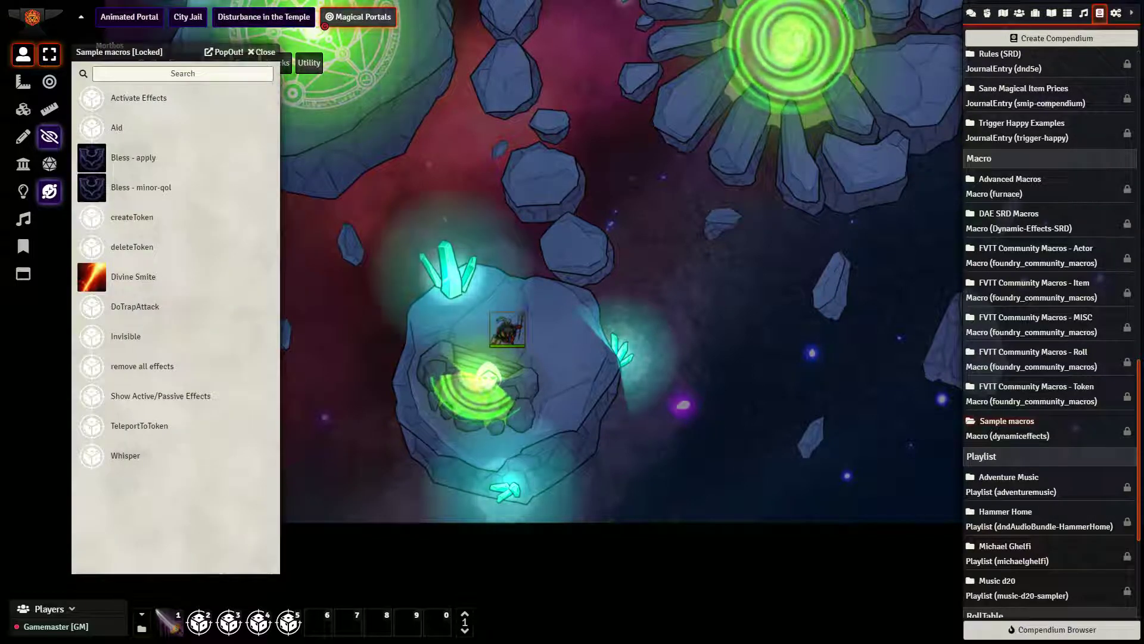
right_click(139, 426)
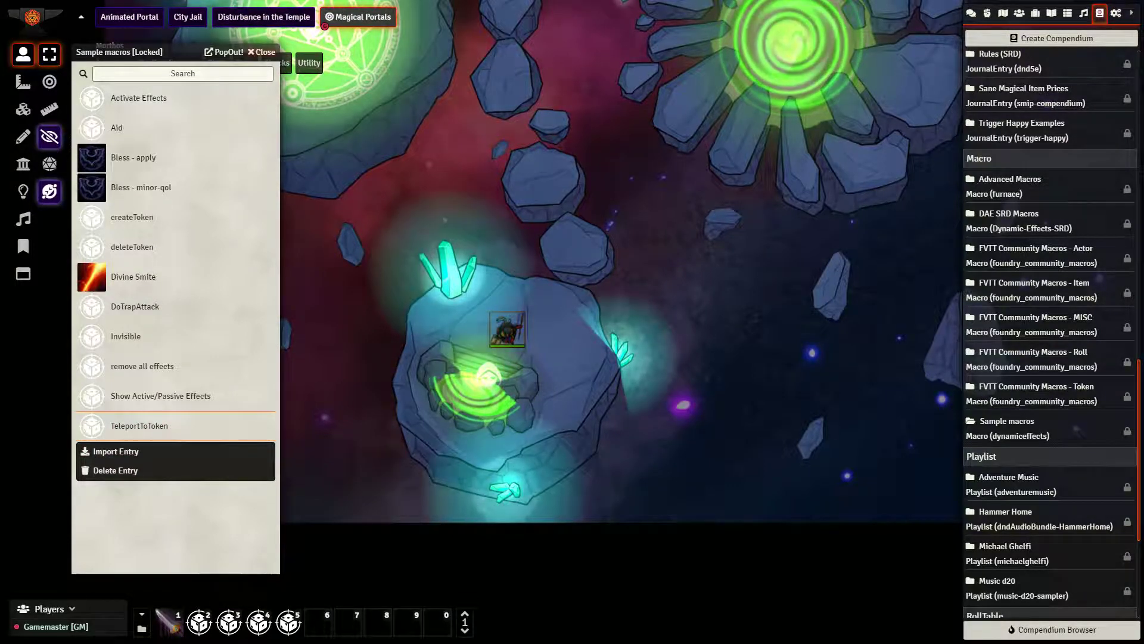
click(261, 52)
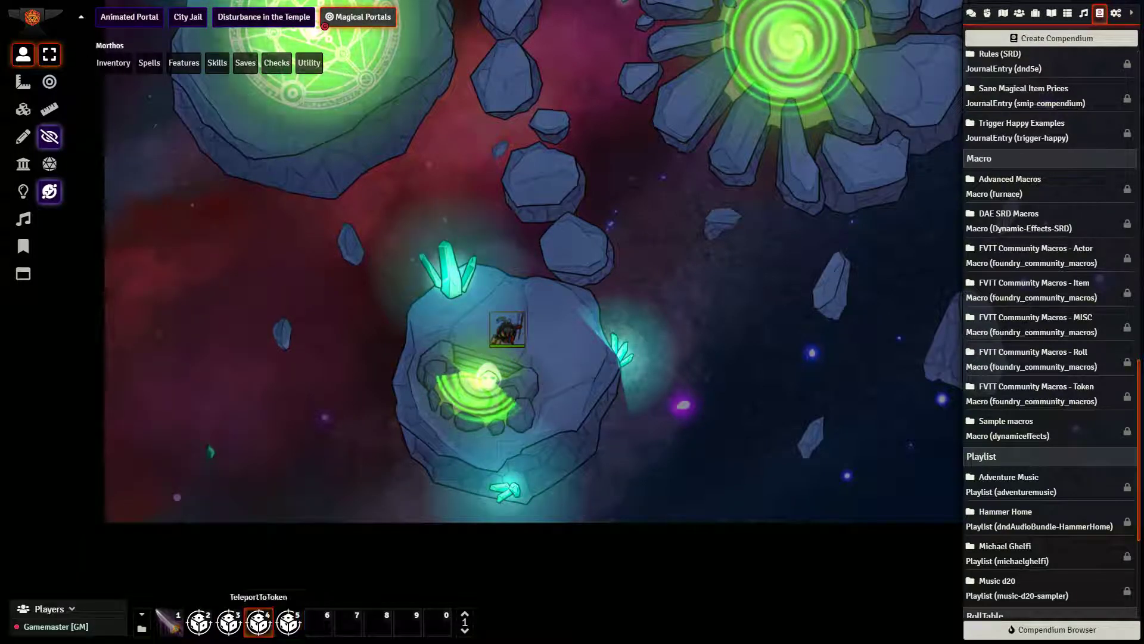
- Open the Teleport2 hotbar macro in an enlarged window, review its teleportToToken script command and save the macro
right_click(199, 622)
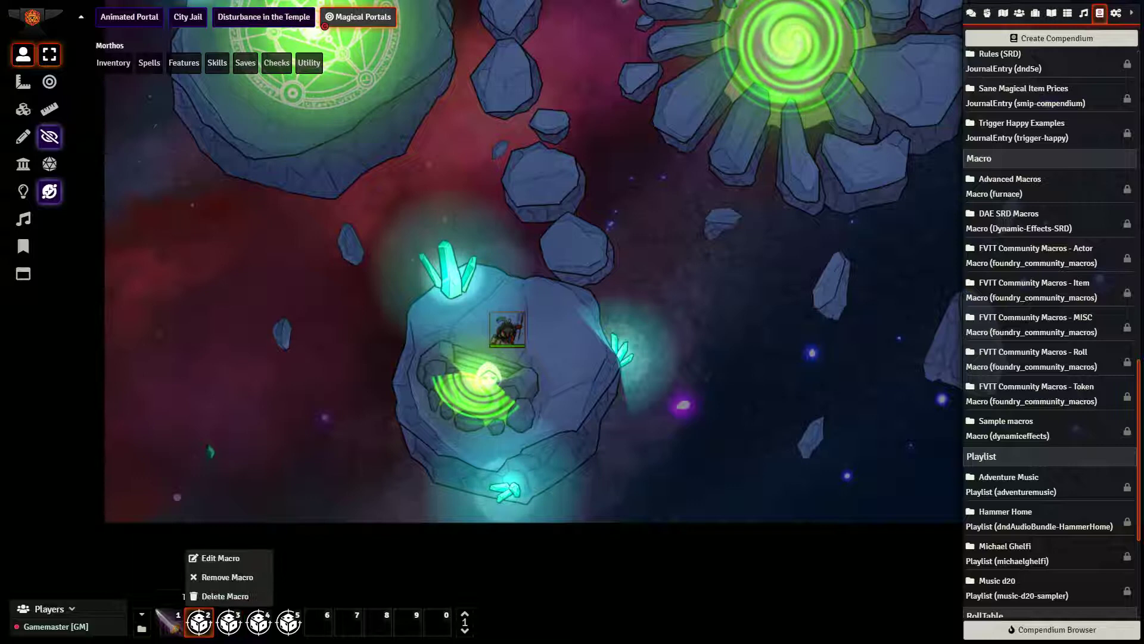
click(221, 558)
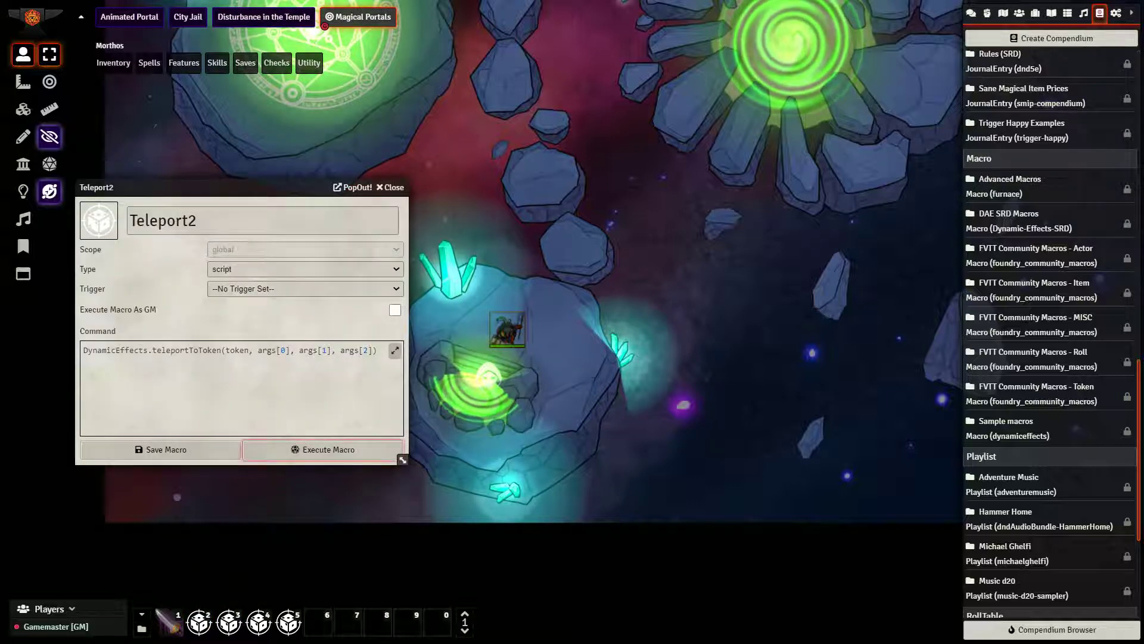
drag(403, 460, 468, 475)
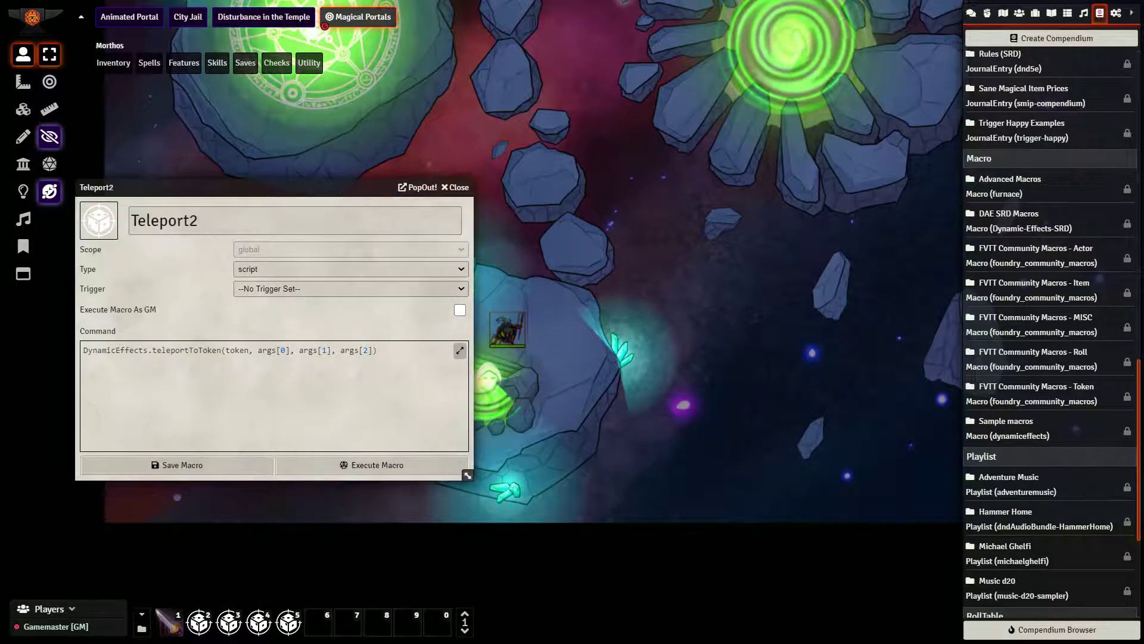
drag(378, 349, 83, 350)
click(159, 350)
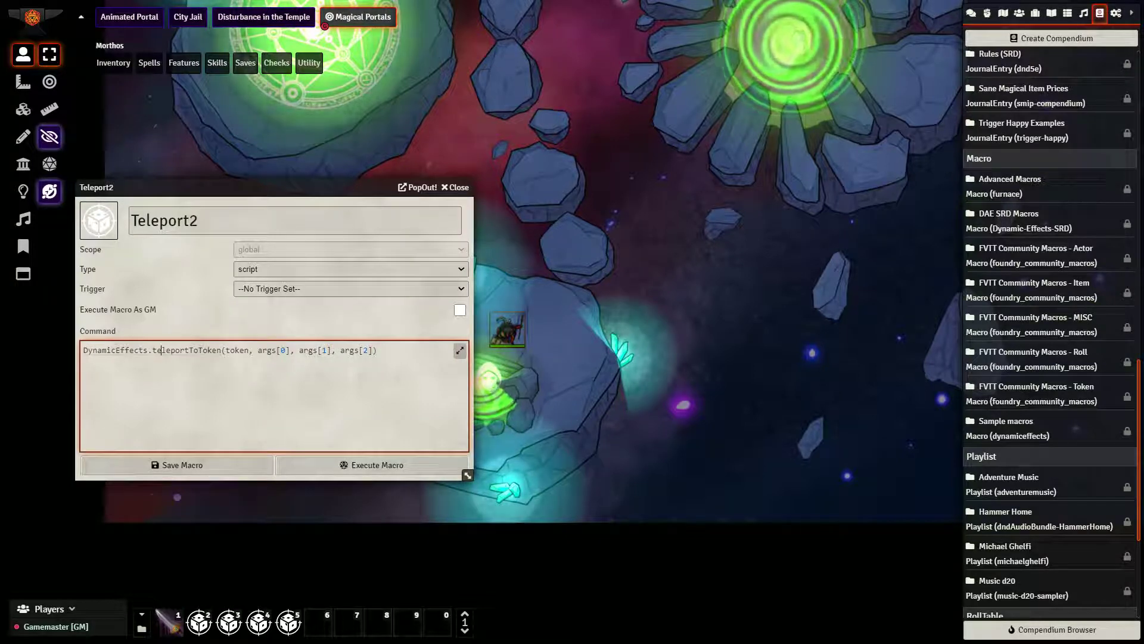
click(378, 350)
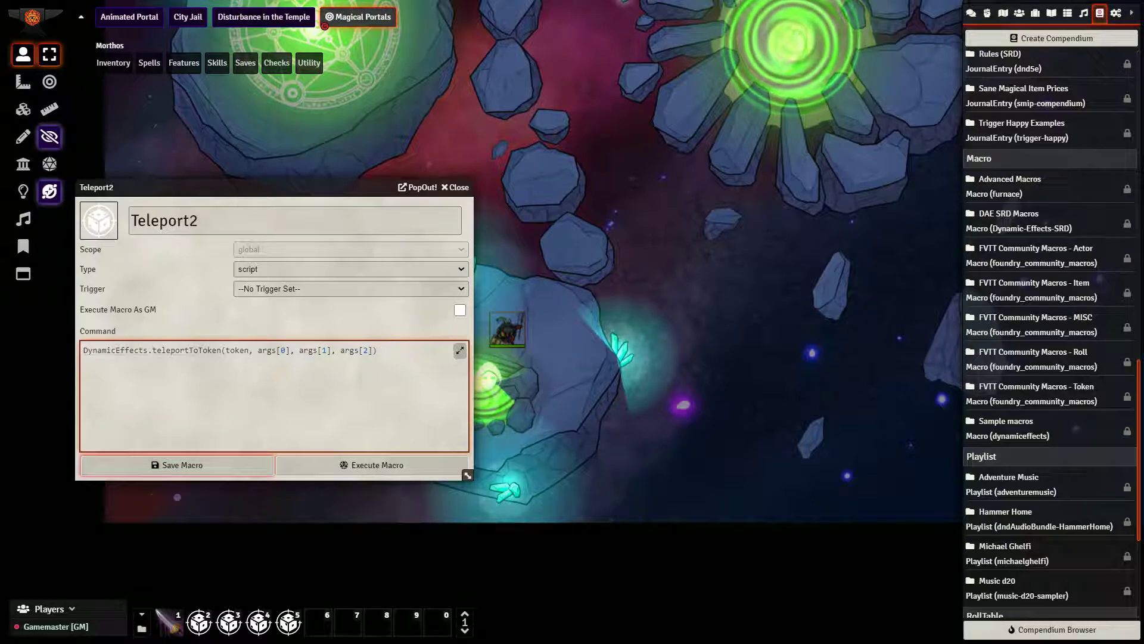
click(177, 465)
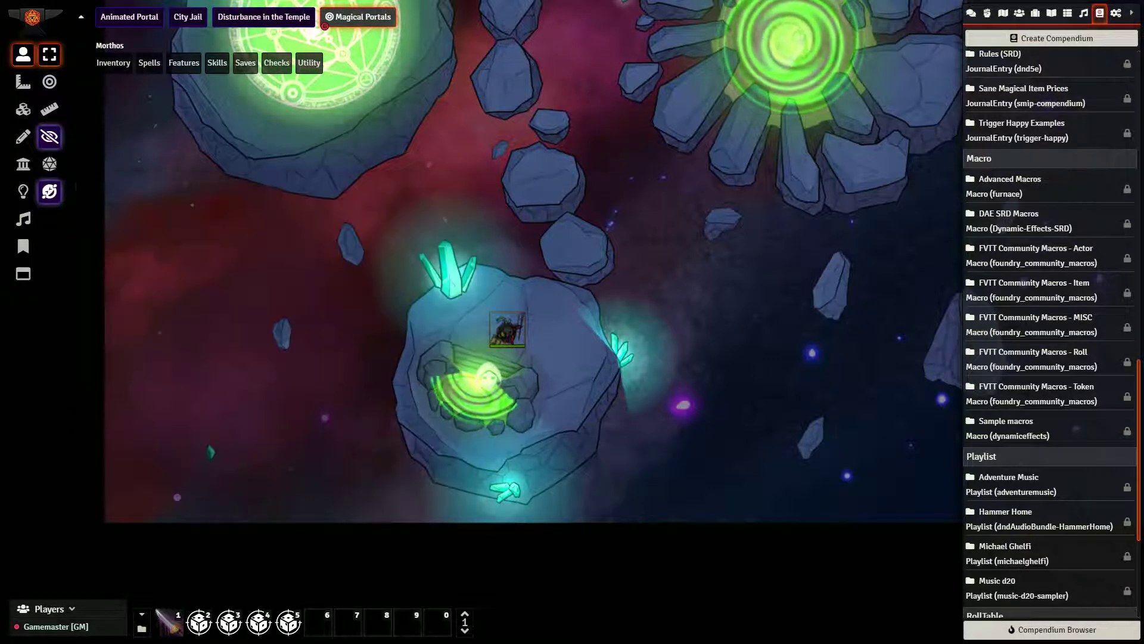
- Check the token name in the configuration of the portal next to the character token
drag(572, 250, 470, 400)
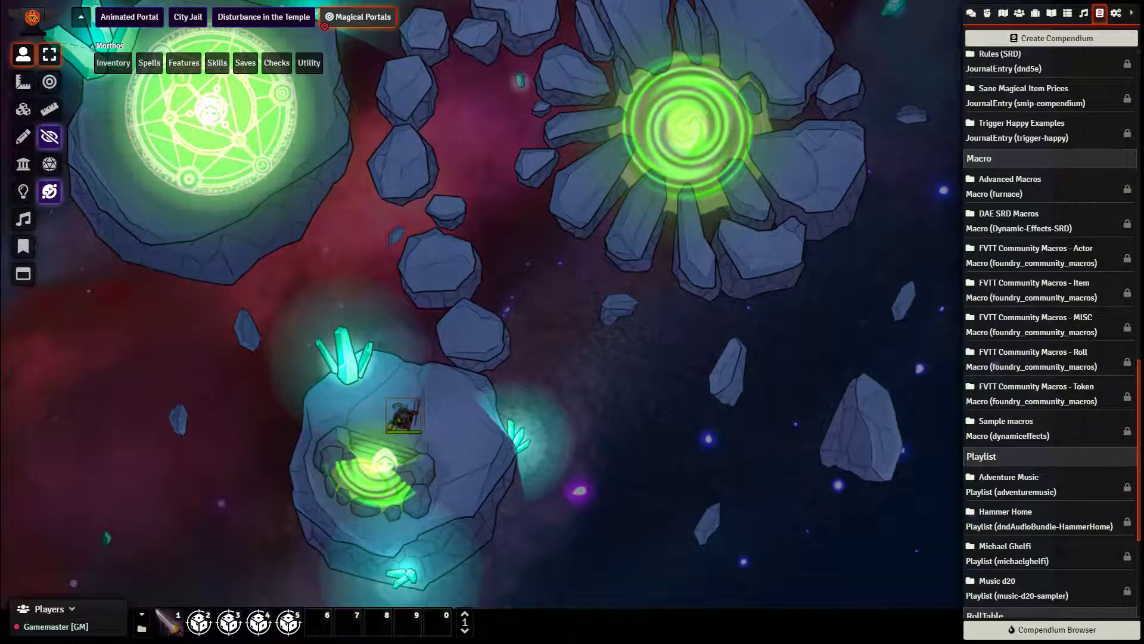
right_click(385, 464)
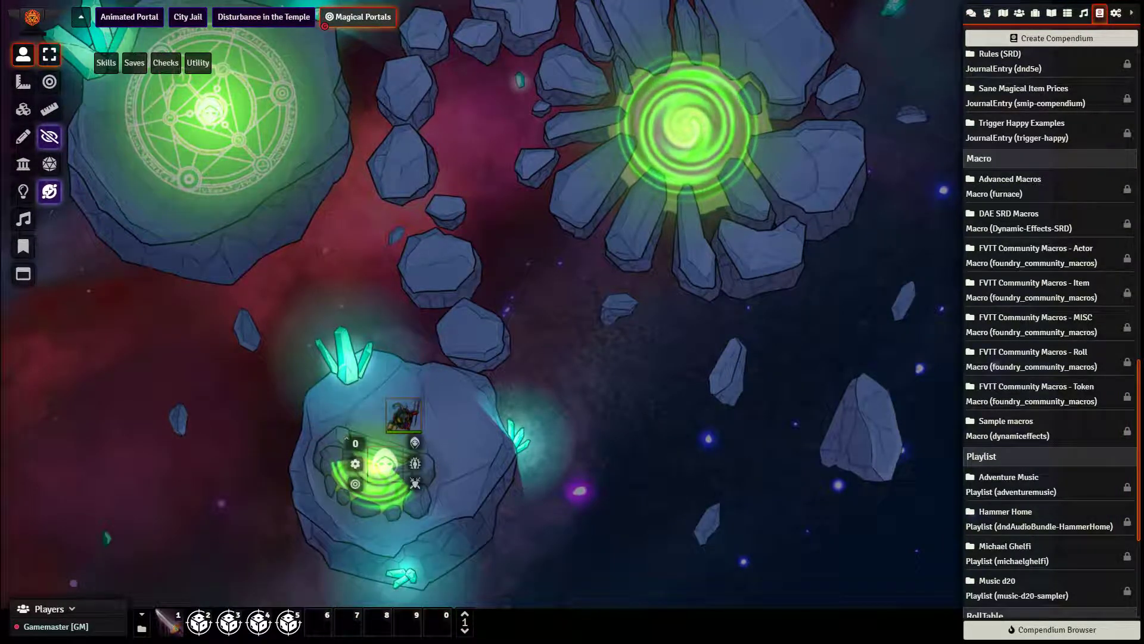
click(355, 464)
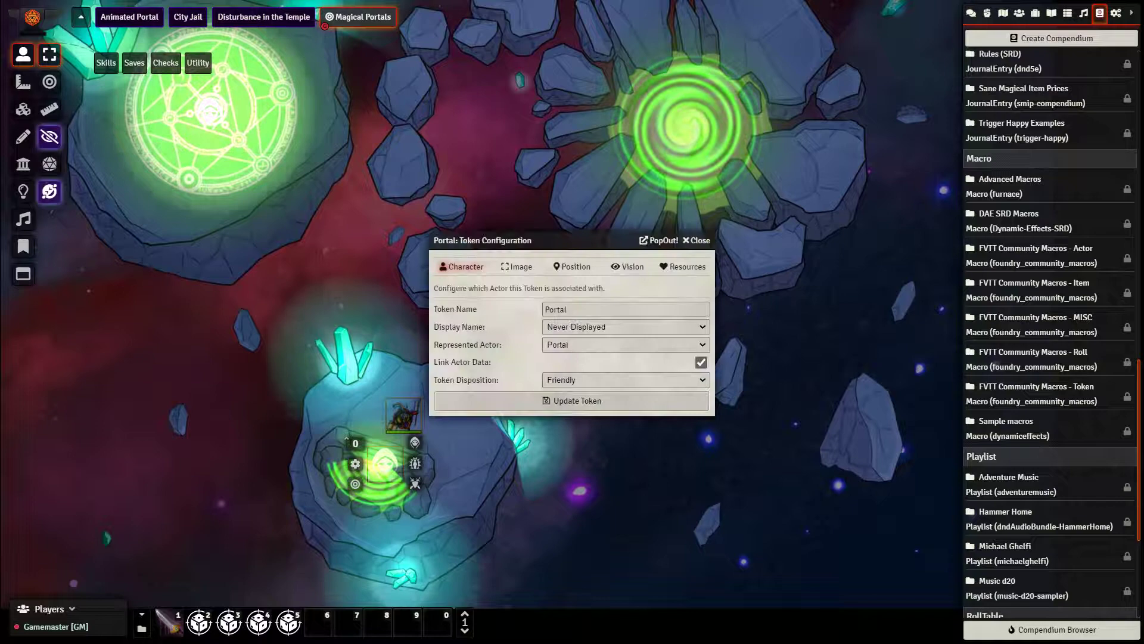
click(651, 402)
drag(651, 408, 674, 451)
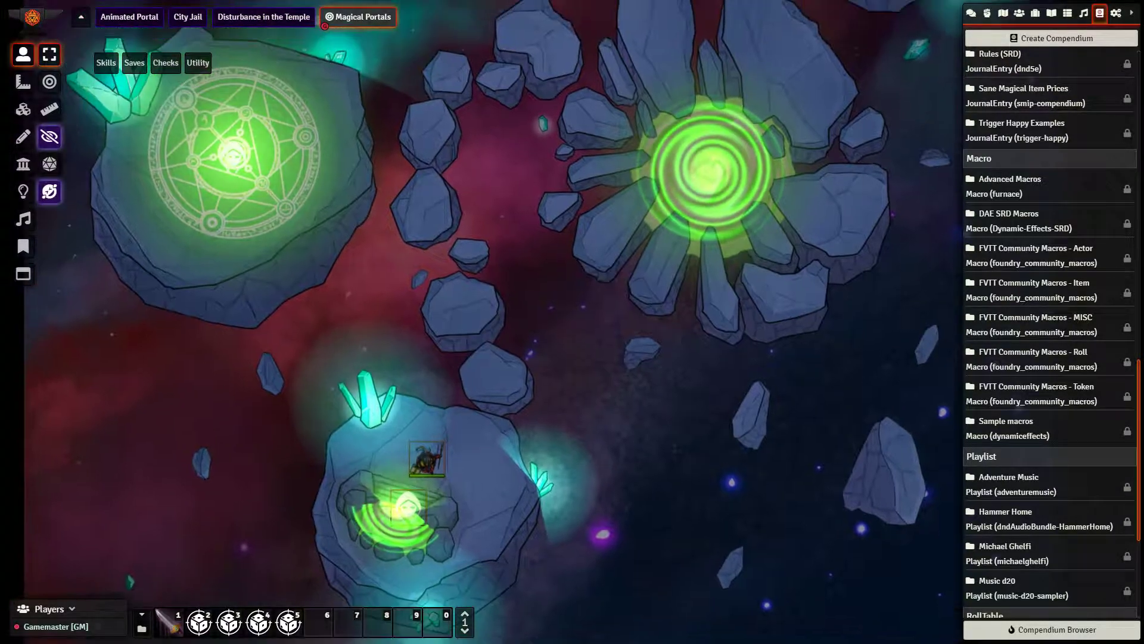
- Check the token name in the configuration of the portal on the green rune circle
right_click(233, 156)
click(203, 156)
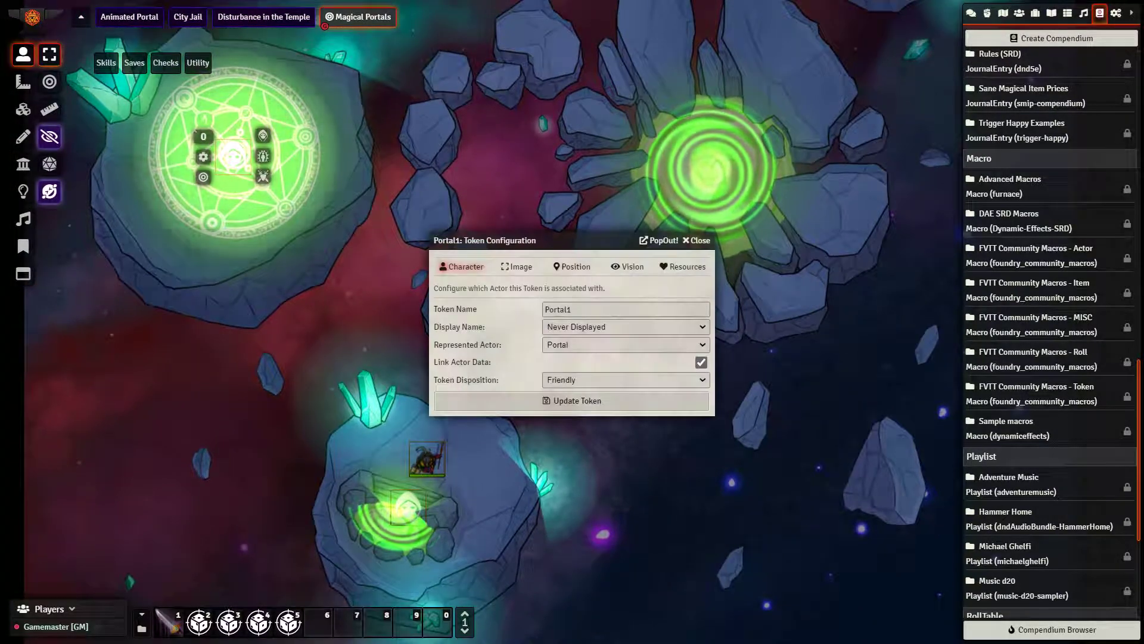
click(571, 400)
drag(571, 179, 536, 443)
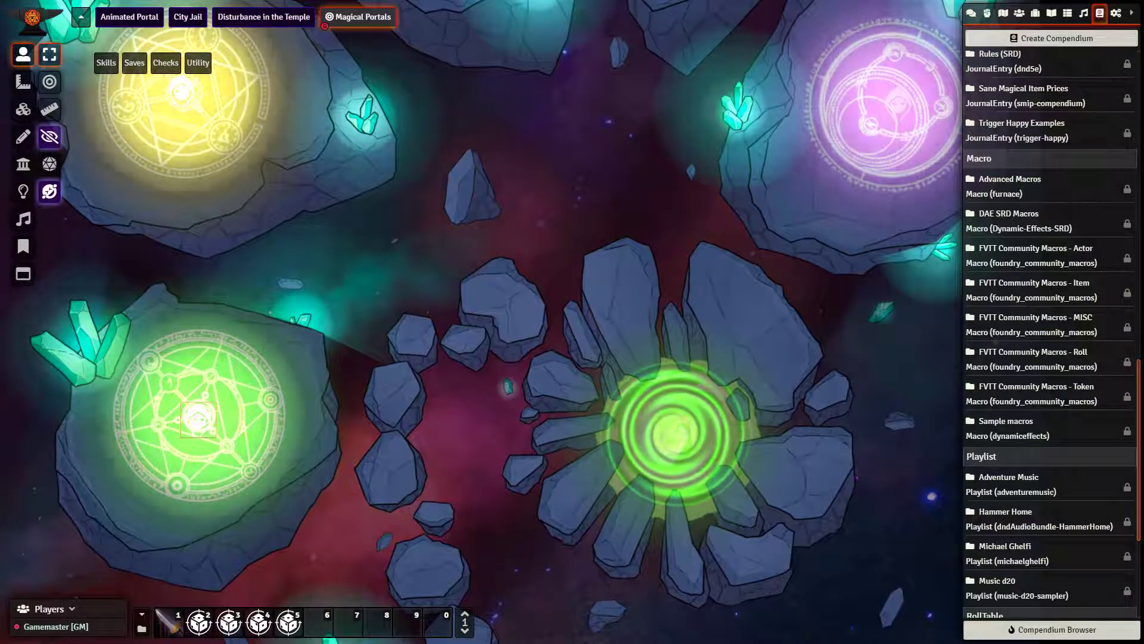
drag(571, 321, 424, 219)
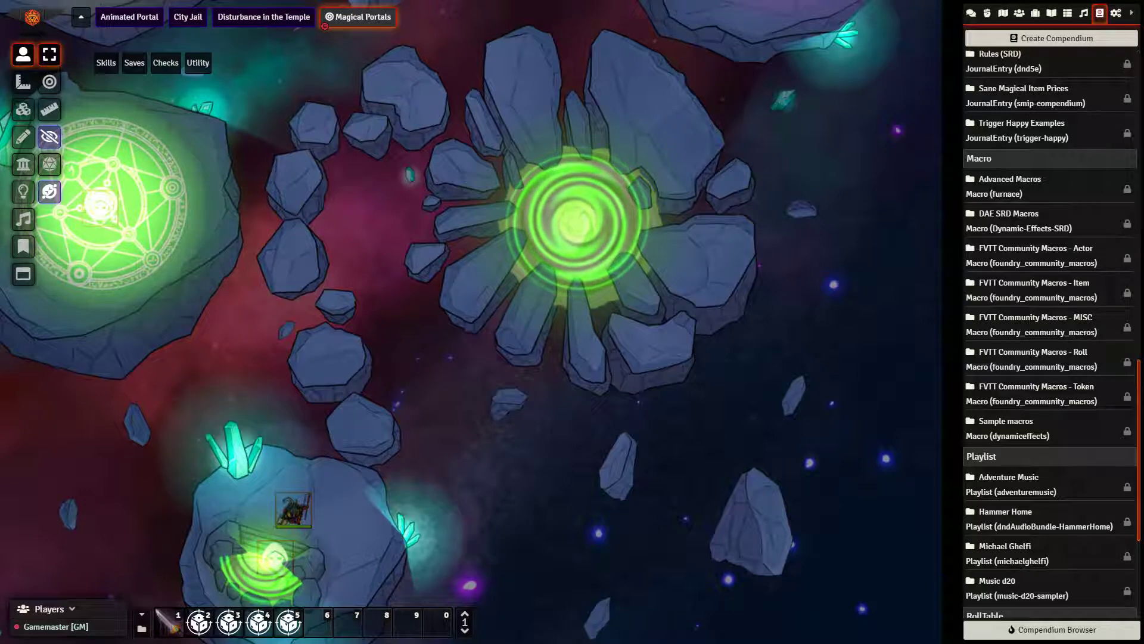
double_click(577, 222)
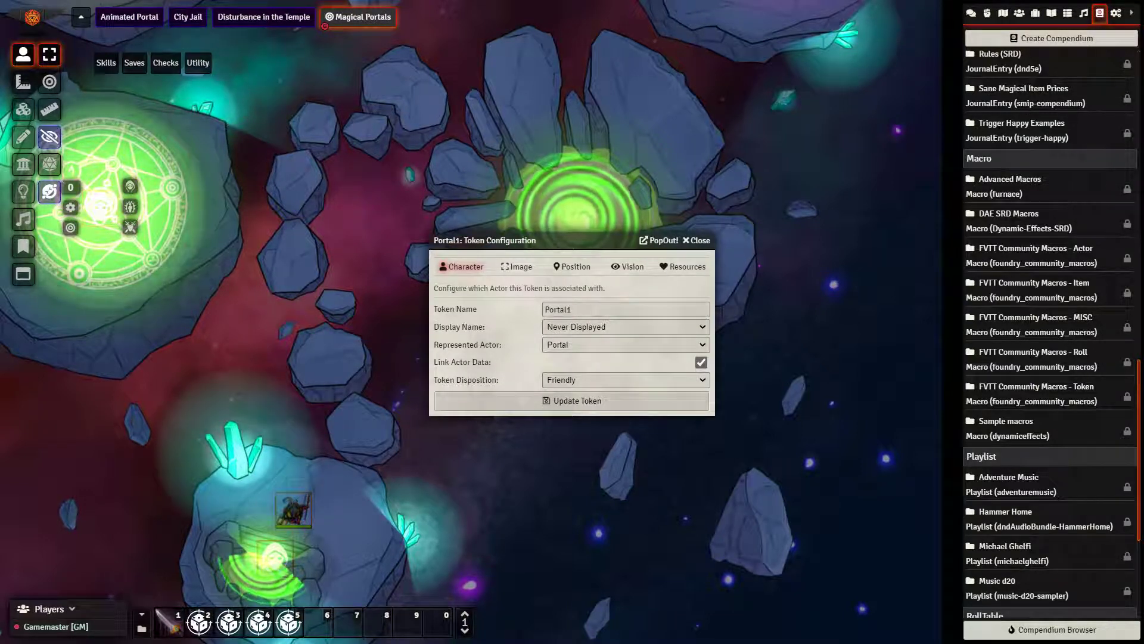
double_click(558, 309)
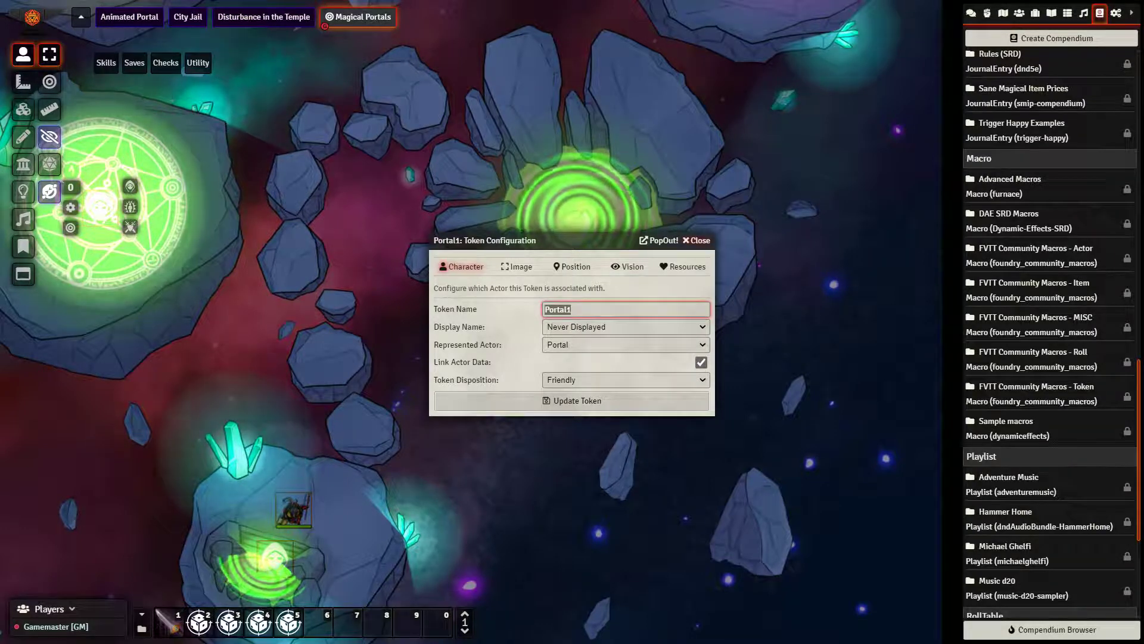
key(Return)
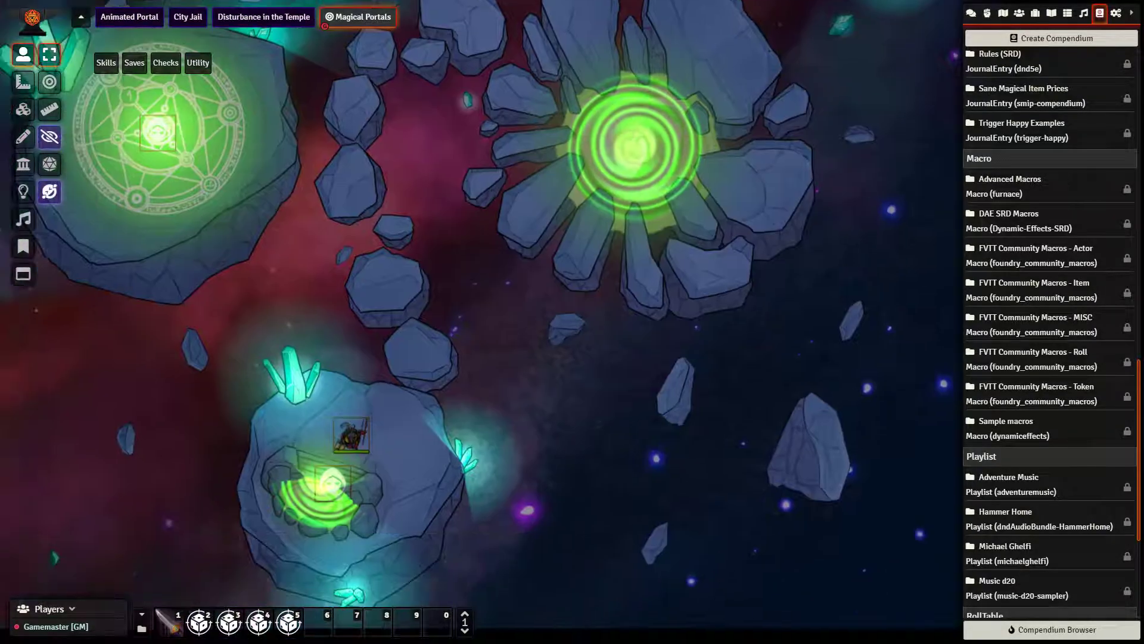
- Open the Triggers 1 journal entry from the Trigger Happy folder and place it beside the portal next to the character
click(1051, 13)
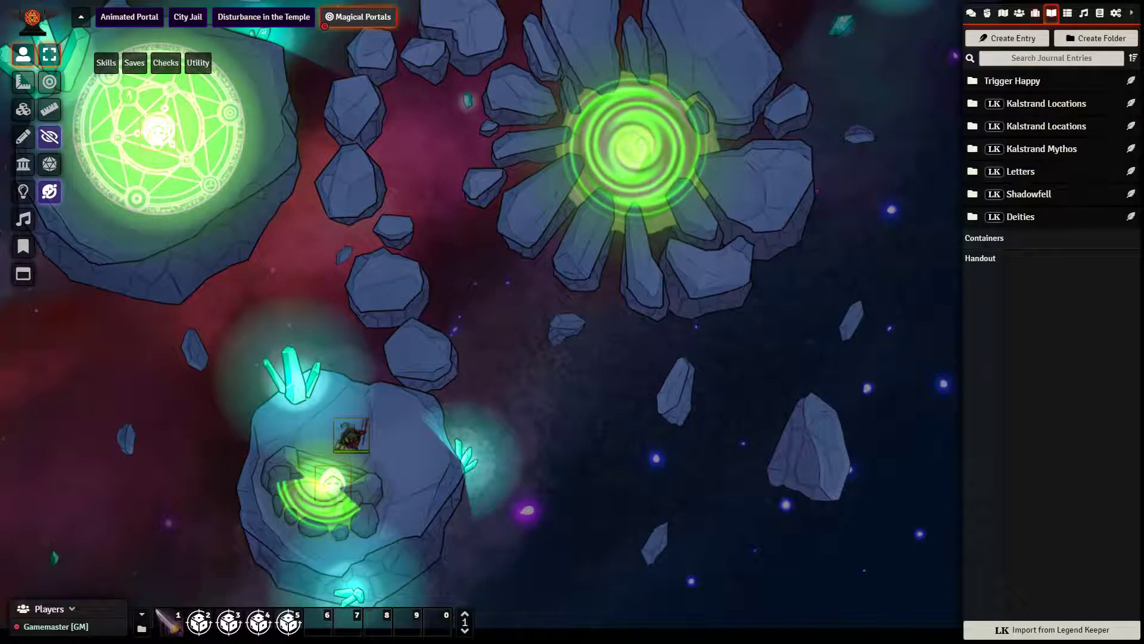
click(1012, 81)
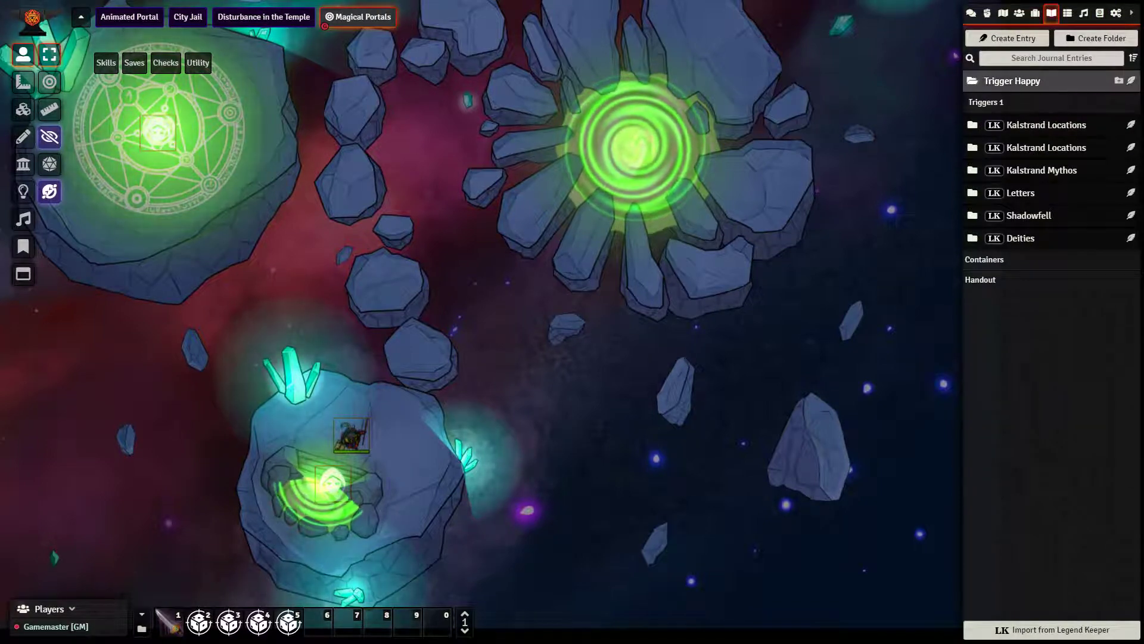
click(986, 102)
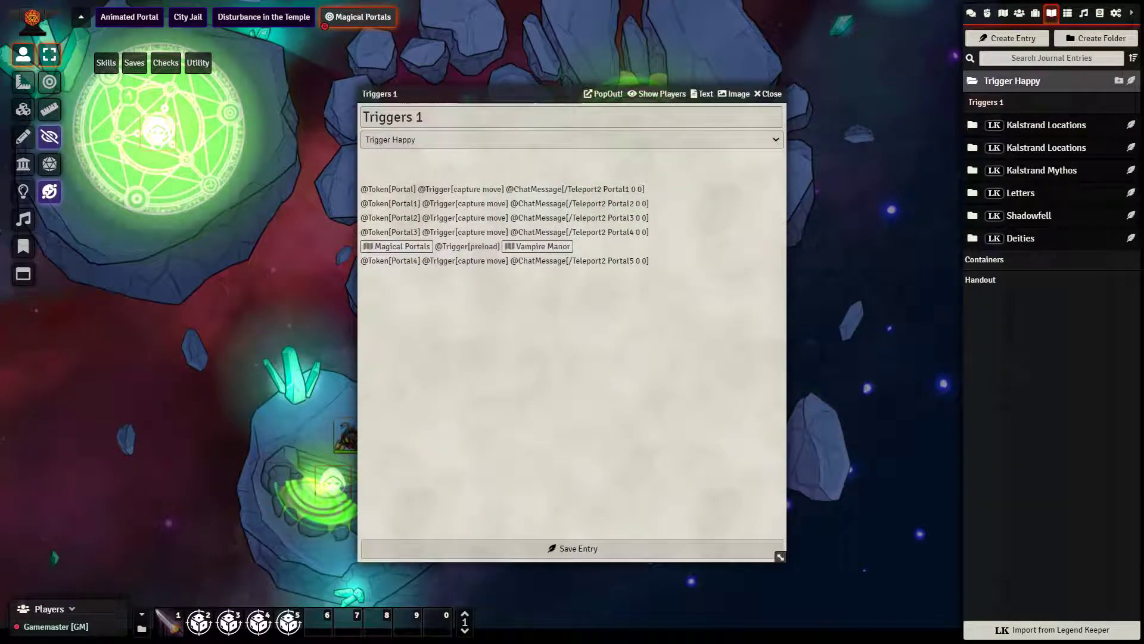
drag(477, 94, 654, 84)
drag(417, 358, 460, 269)
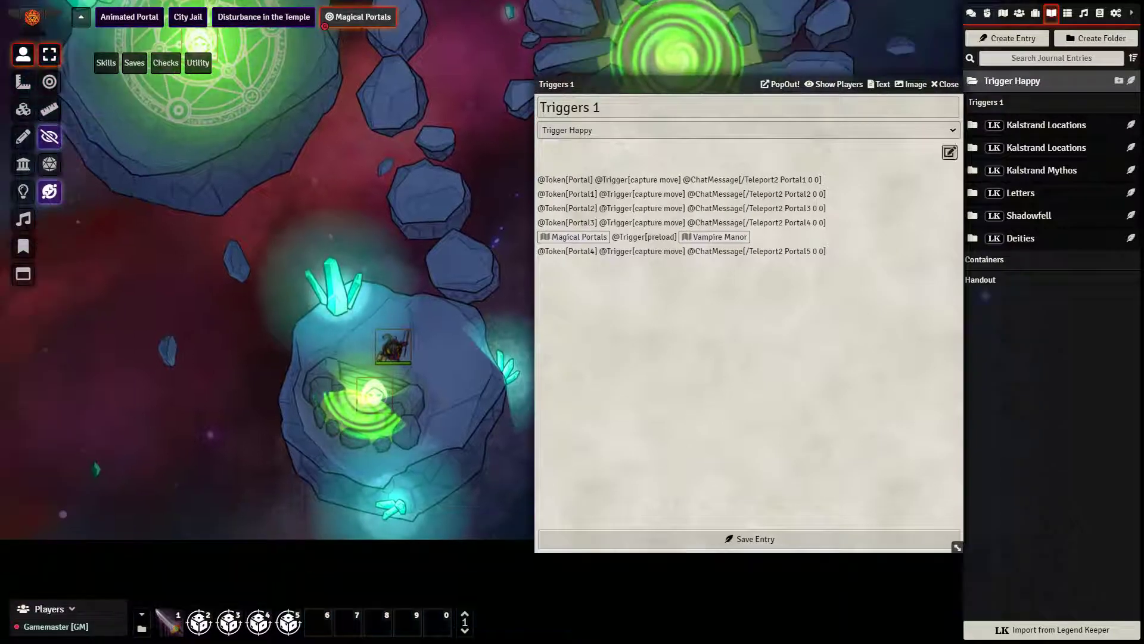
right_click(374, 394)
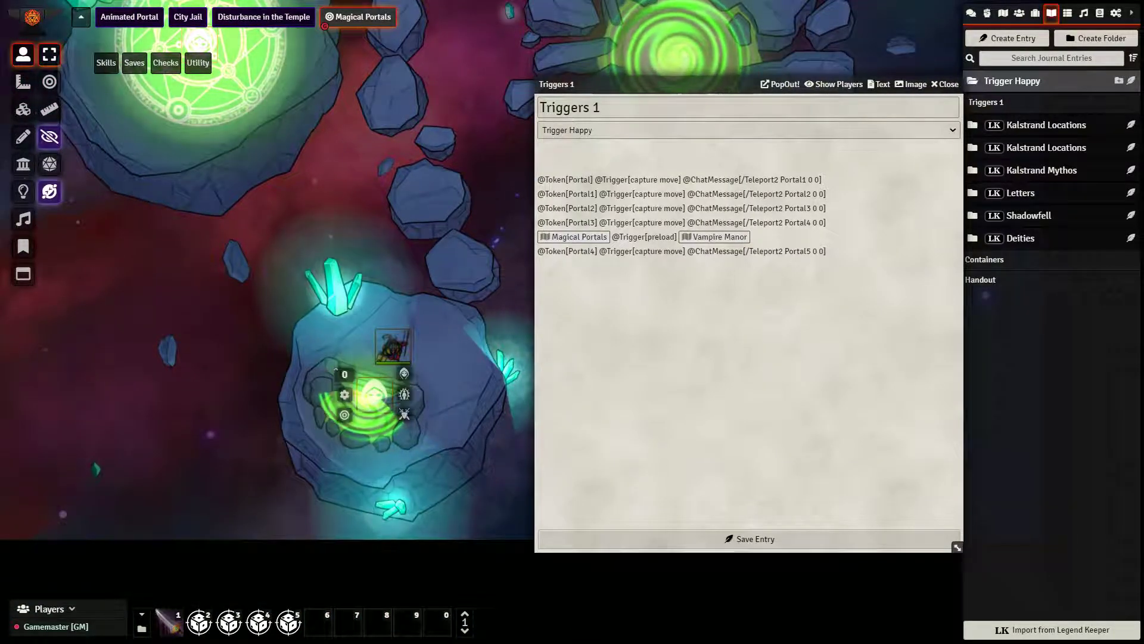
click(344, 394)
drag(483, 240, 141, 101)
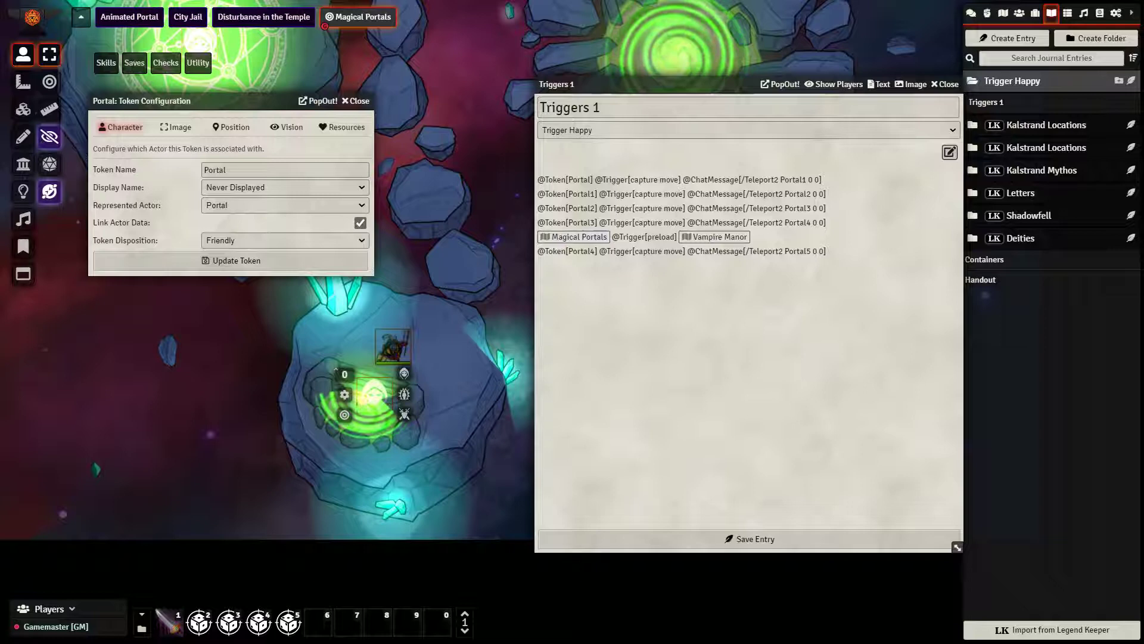
drag(683, 179, 735, 179)
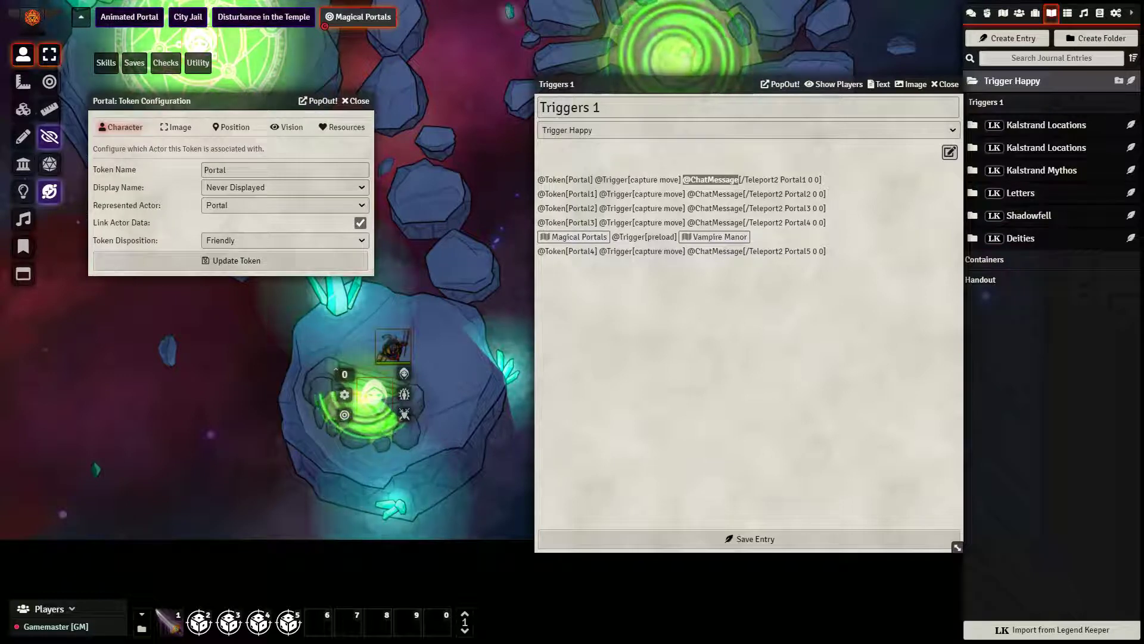
click(742, 180)
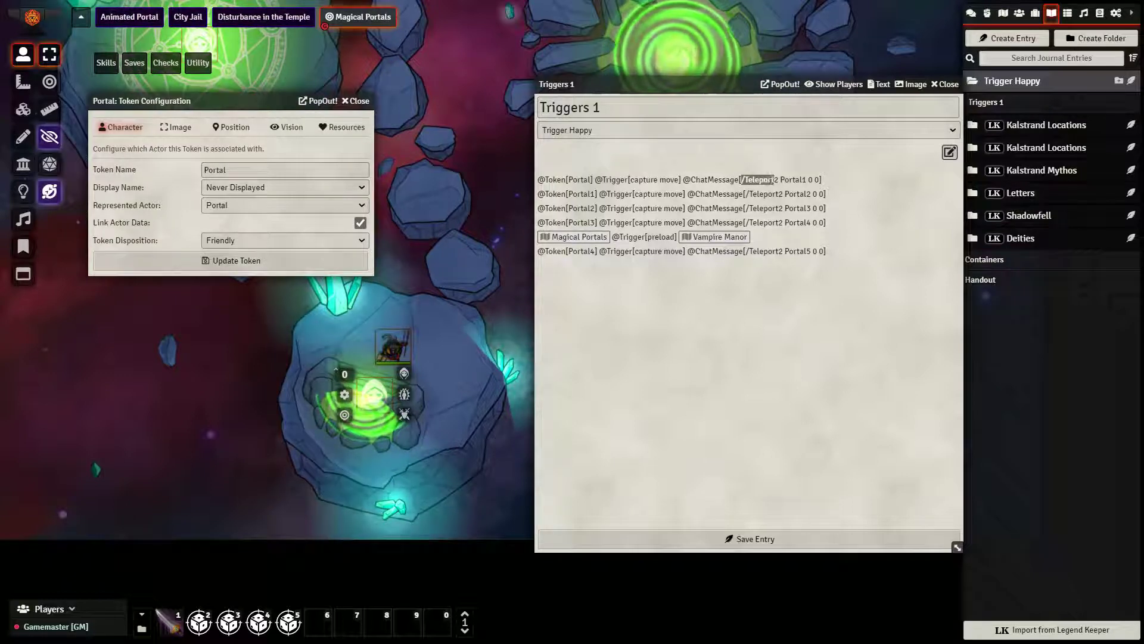
drag(773, 180, 778, 180)
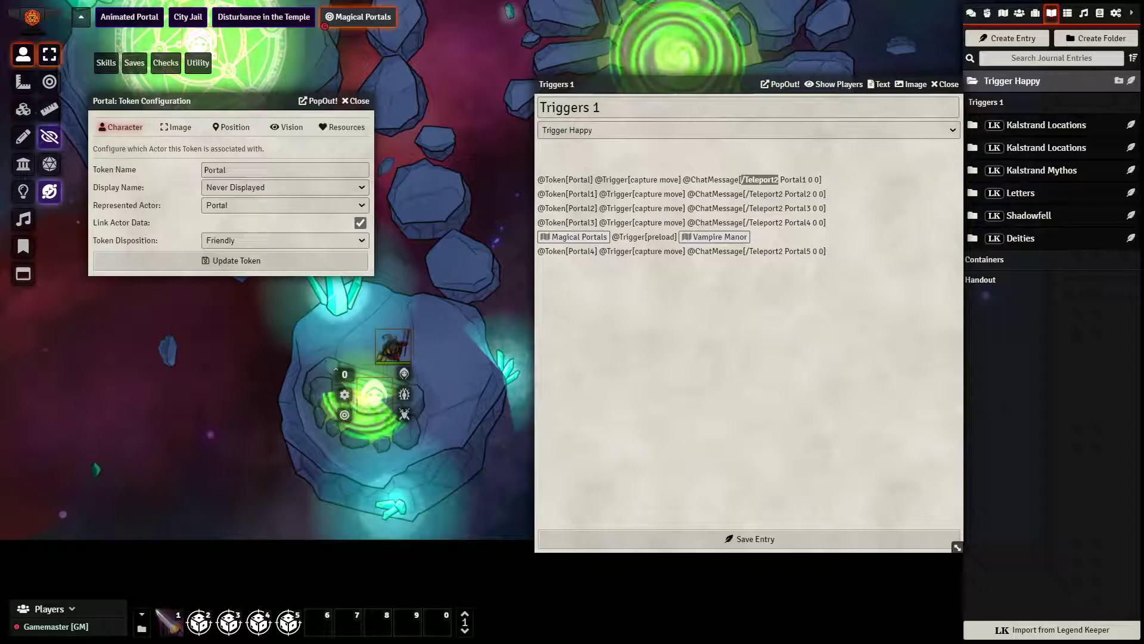
- Check the Teleport2 hotbar macro's name against the command in the trigger line and close the macro
right_click(199, 622)
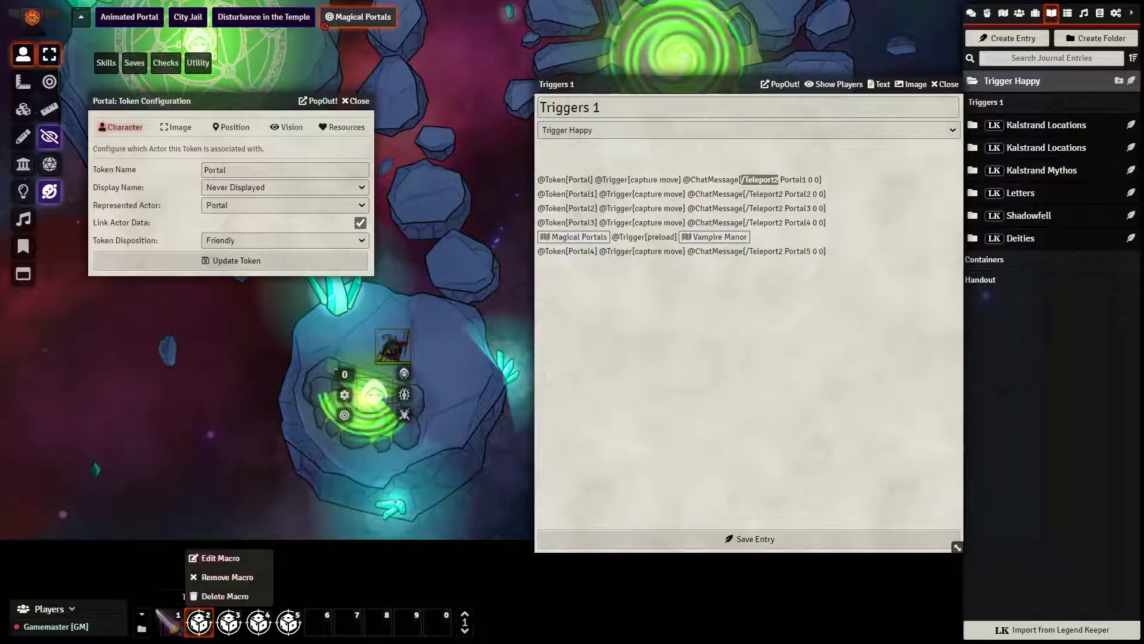
click(220, 558)
click(458, 186)
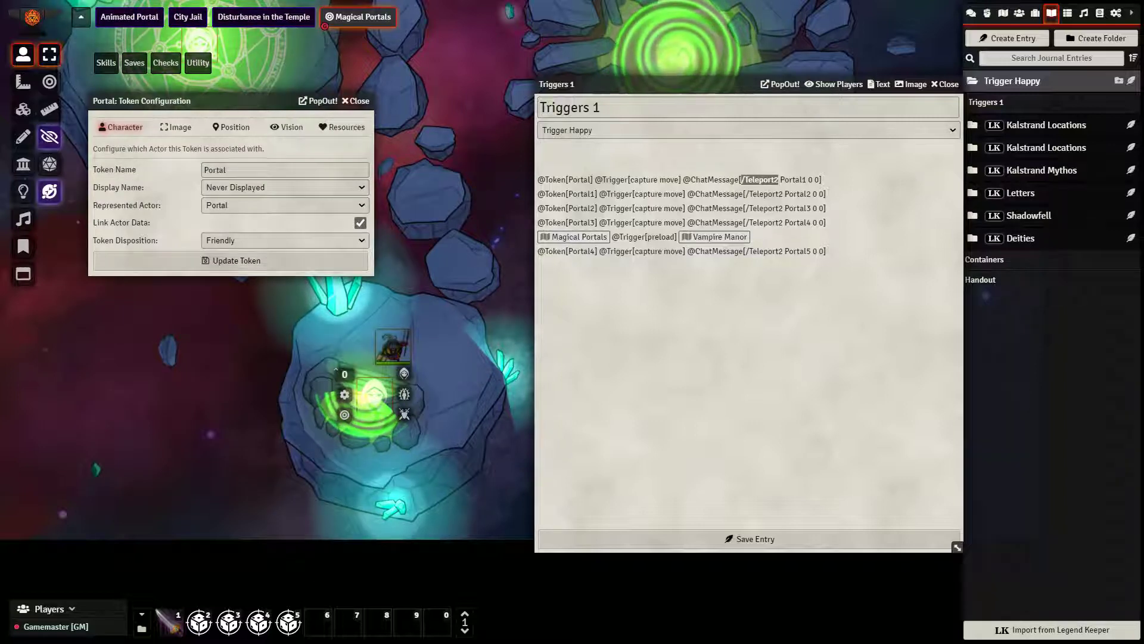
- Close the Portal token's configuration and check the rune-circle portal's token name against the second trigger line
click(355, 101)
drag(251, 108, 351, 307)
right_click(300, 241)
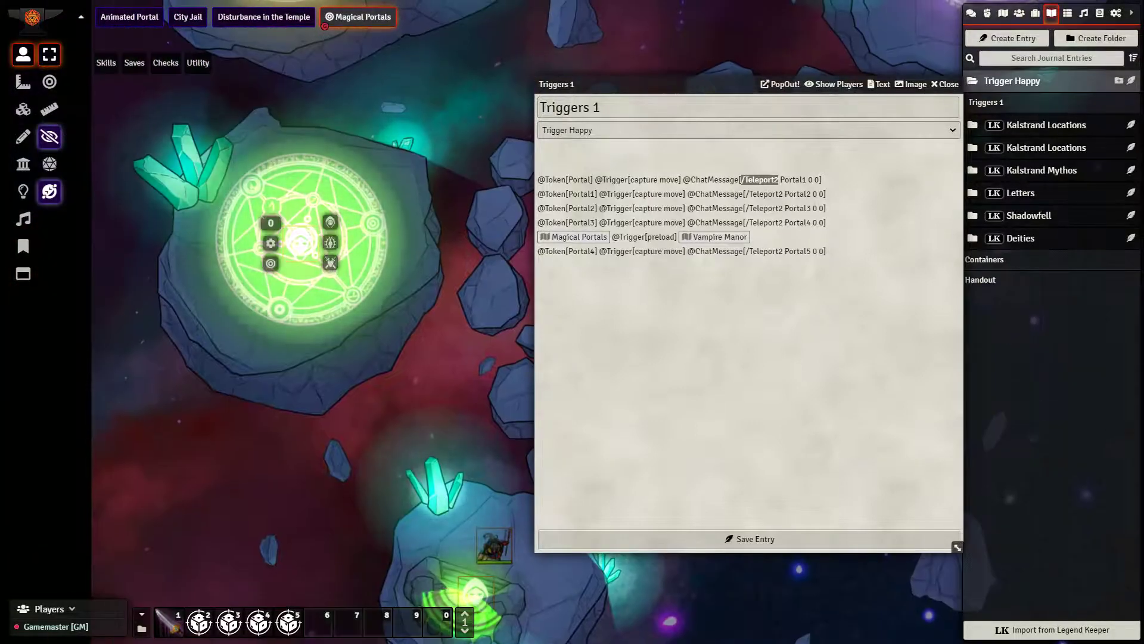
click(271, 243)
click(694, 241)
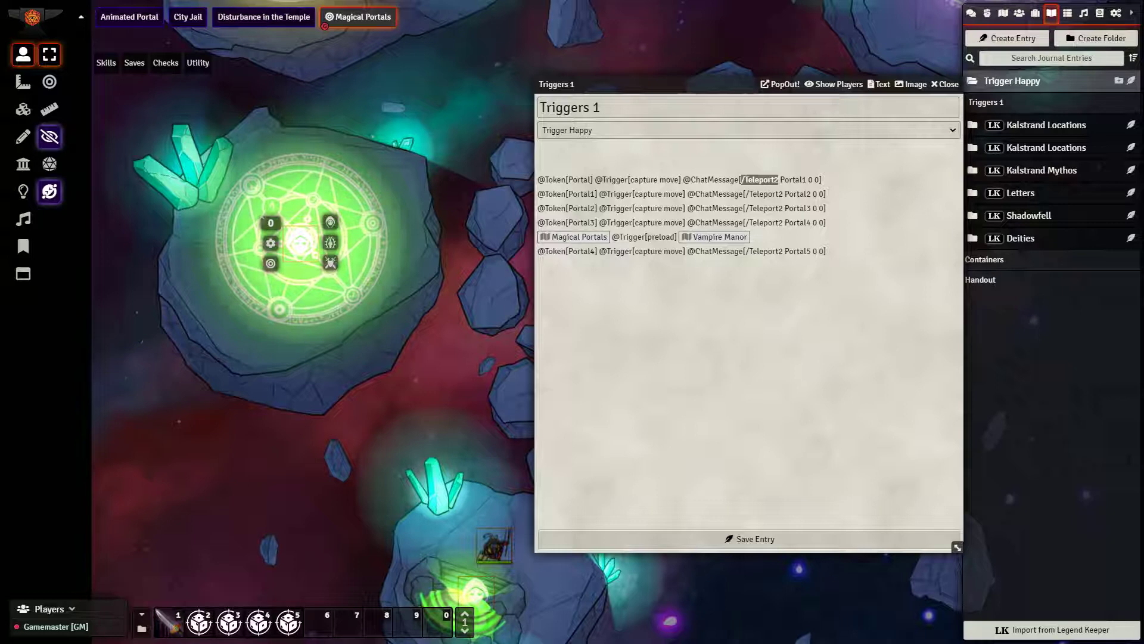
- Highlight the capture move part of the first trigger line in Triggers 1 and close the journal entry
drag(417, 387, 355, 275)
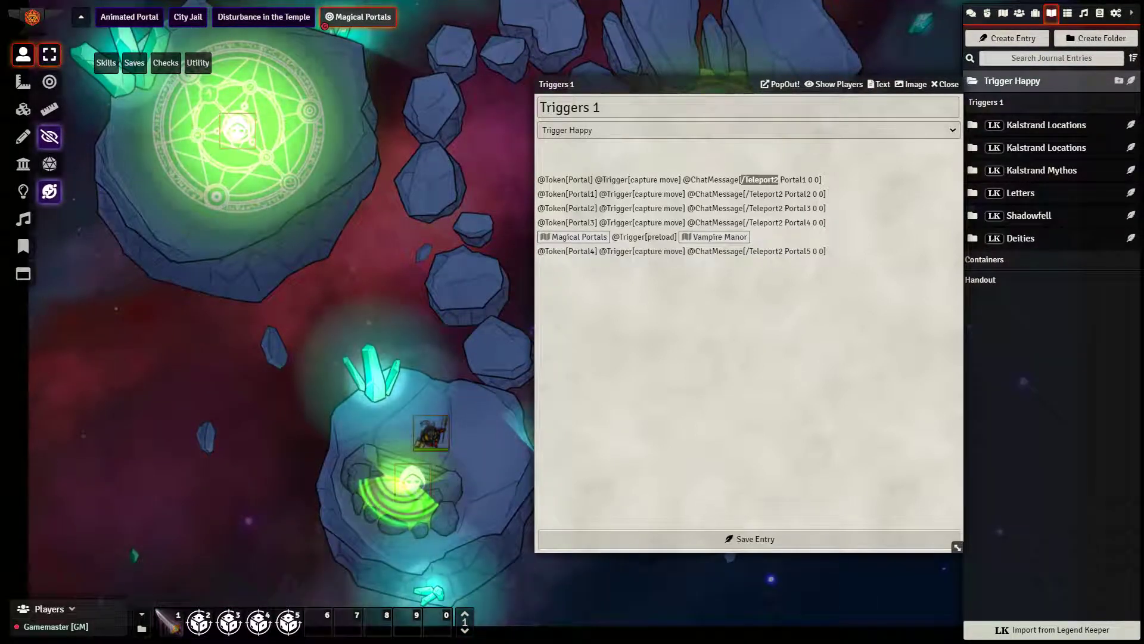
drag(620, 180, 670, 180)
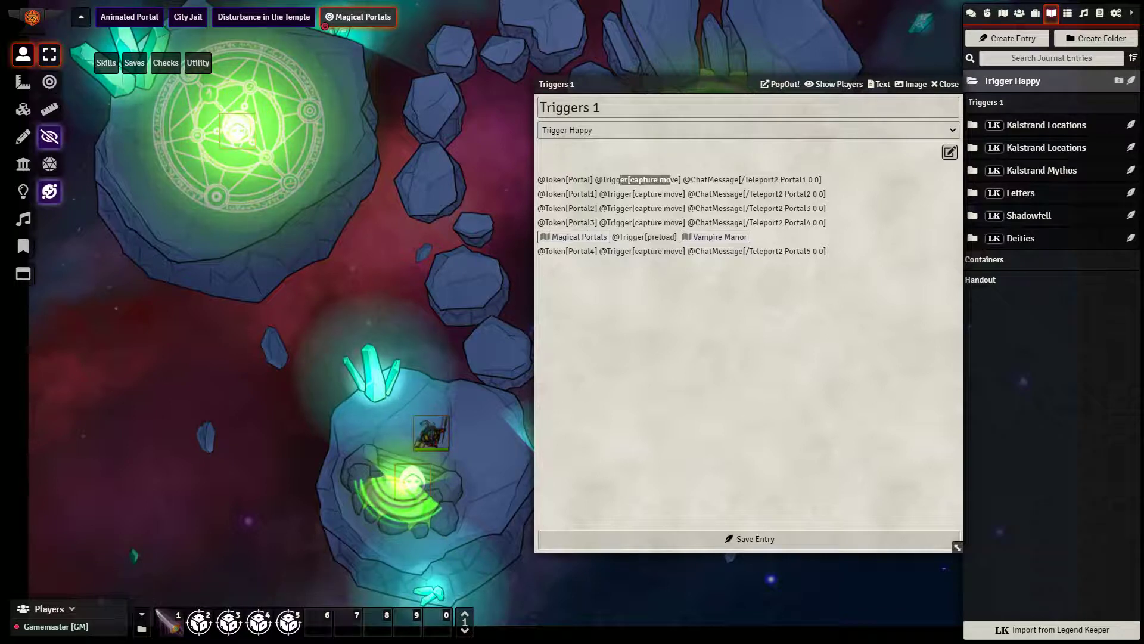
drag(417, 269, 457, 310)
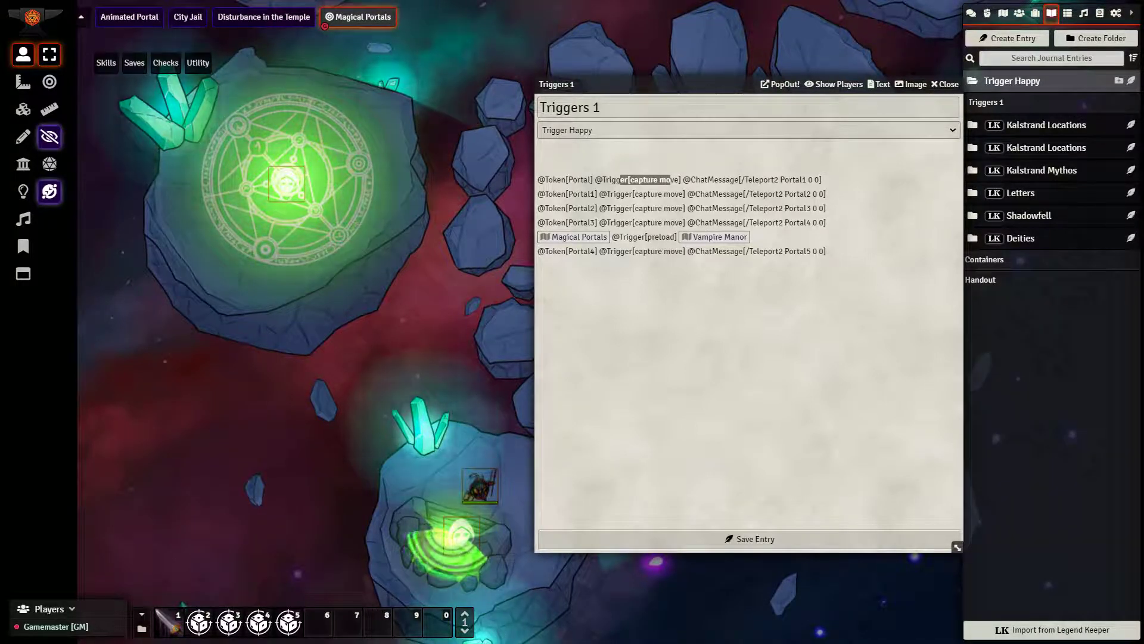
key(Escape)
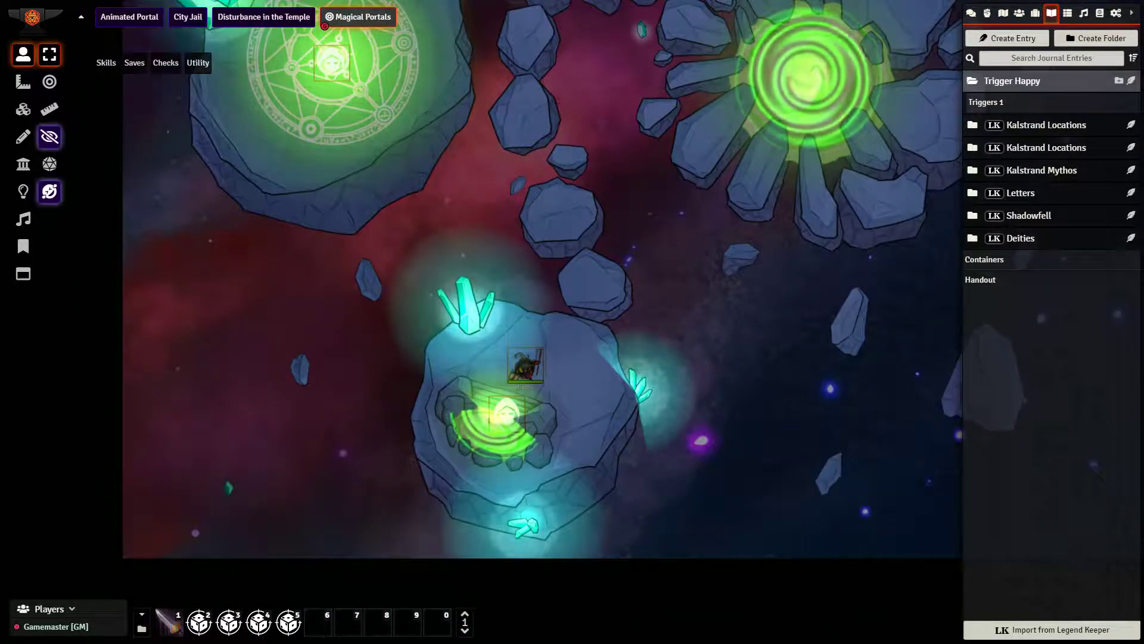
- Clear the portal token selection, teleport the character to the green rune-circle portal and move it one square east of the portal token
key(Down)
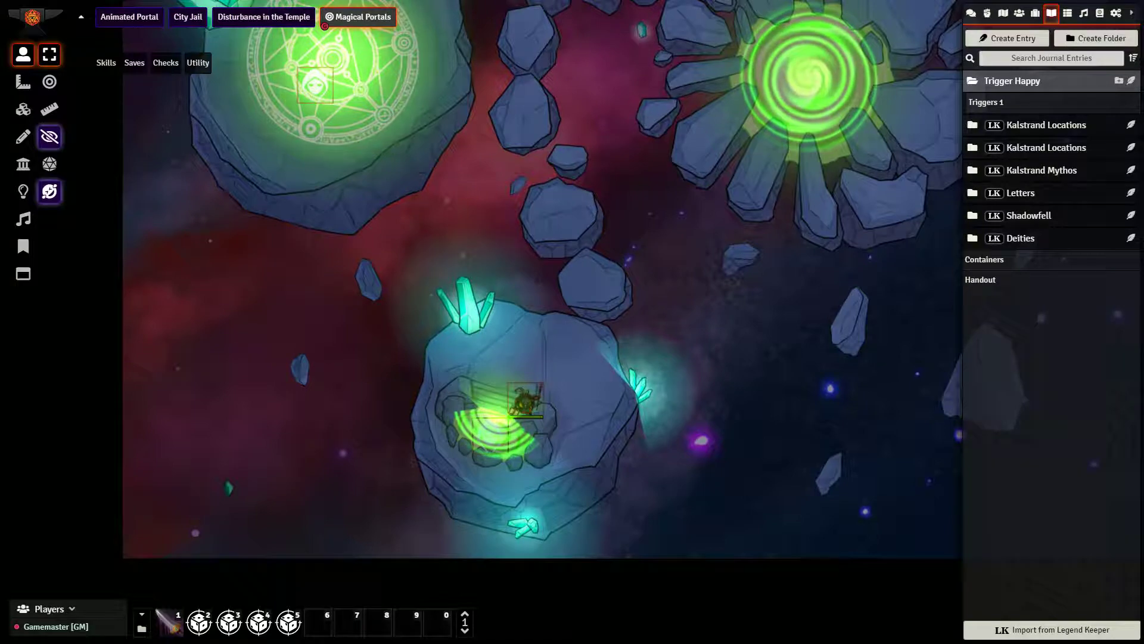
key(Up)
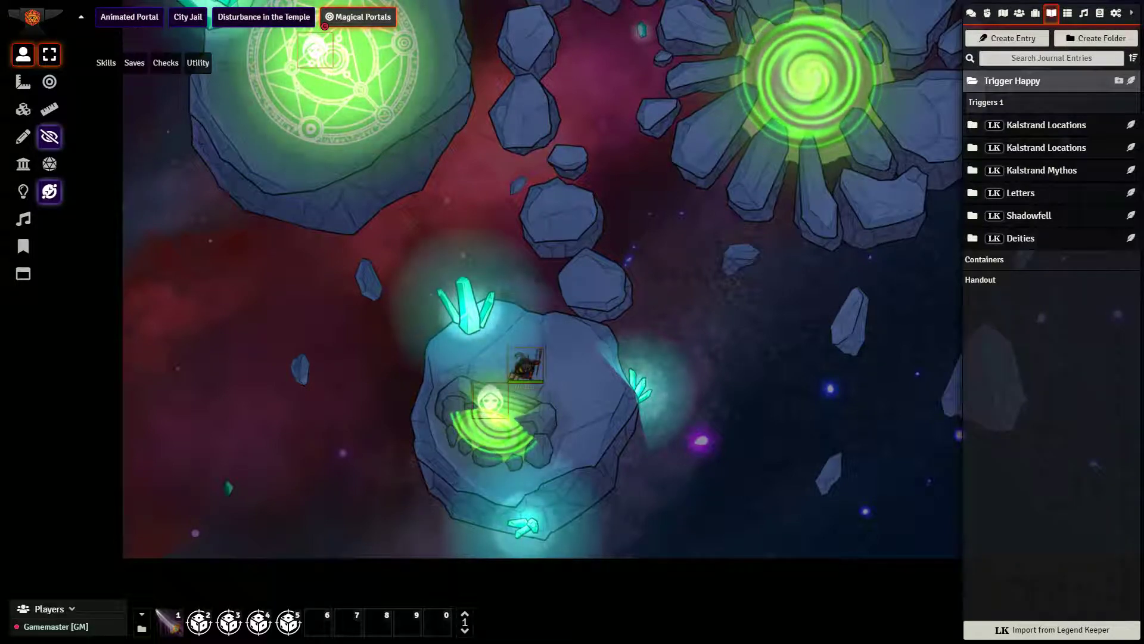
click(23, 82)
click(23, 55)
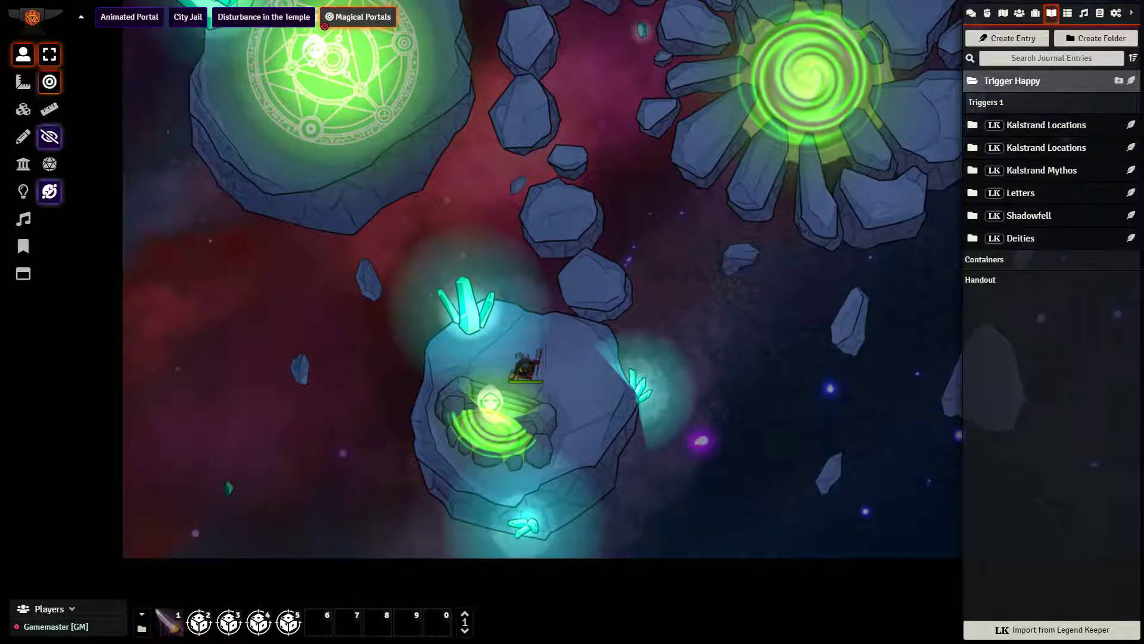
click(525, 365)
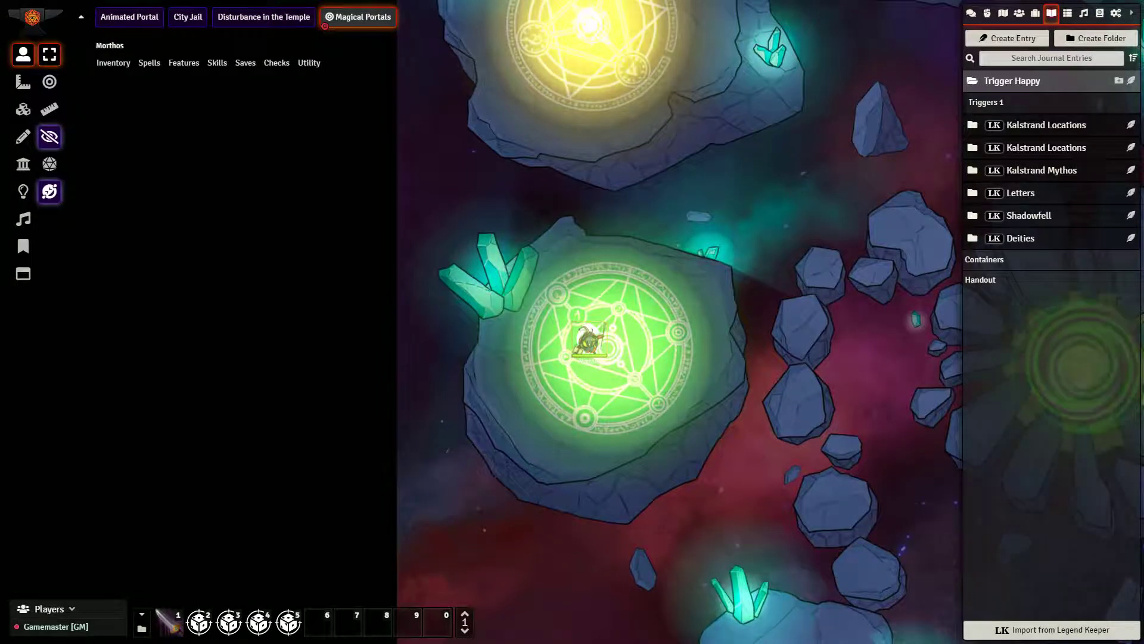
key(Right)
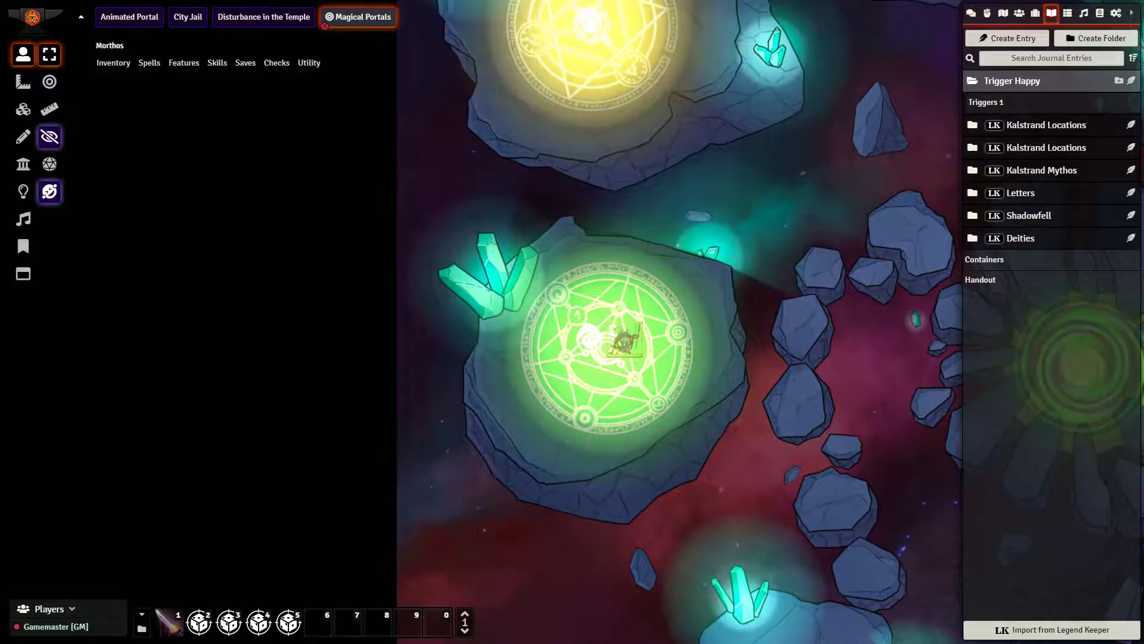
- Check the portal order in Triggers 1, close it and teleport the character from the green to the yellow rune circle
click(985, 102)
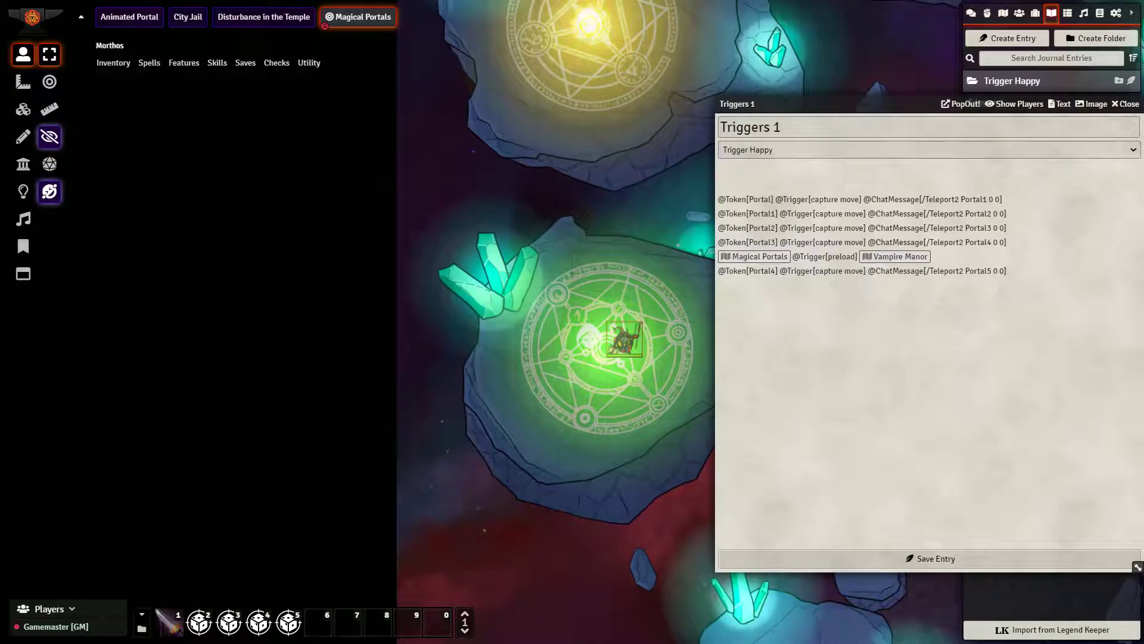
key(Escape)
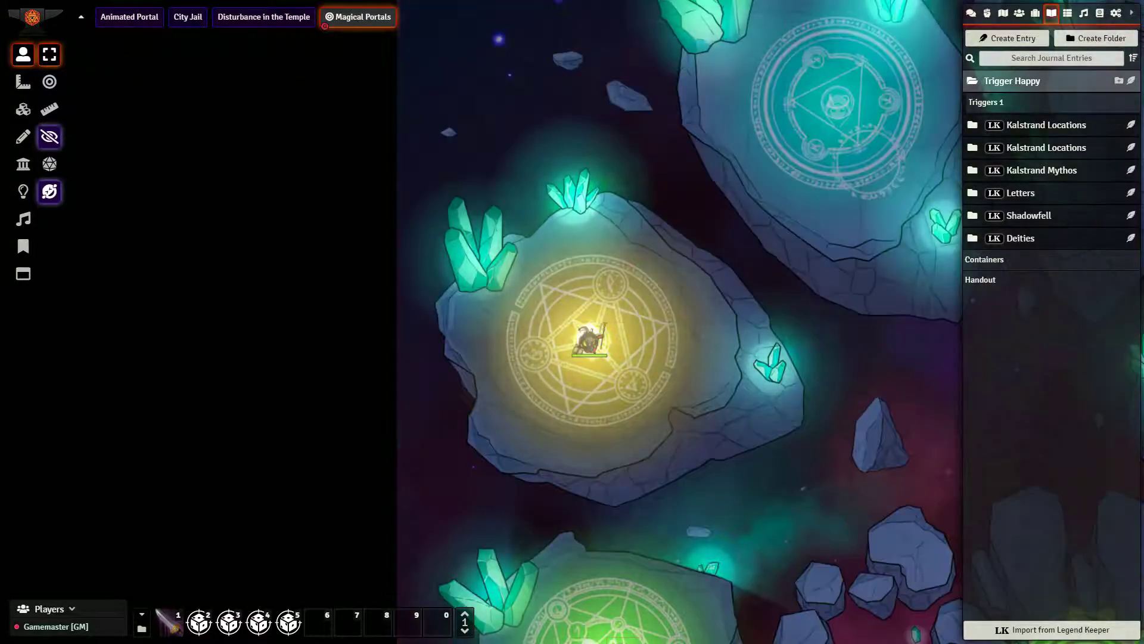
- Step the character off the yellow rune-circle portal and back on to teleport it onward to the purple rune circle
click(590, 340)
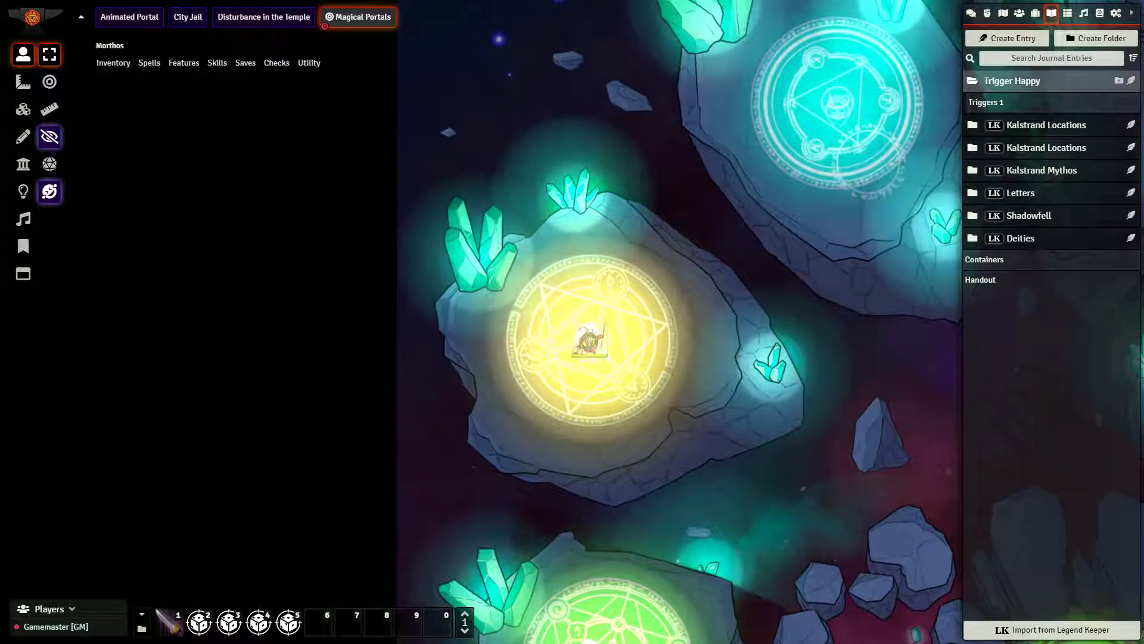
key(Right)
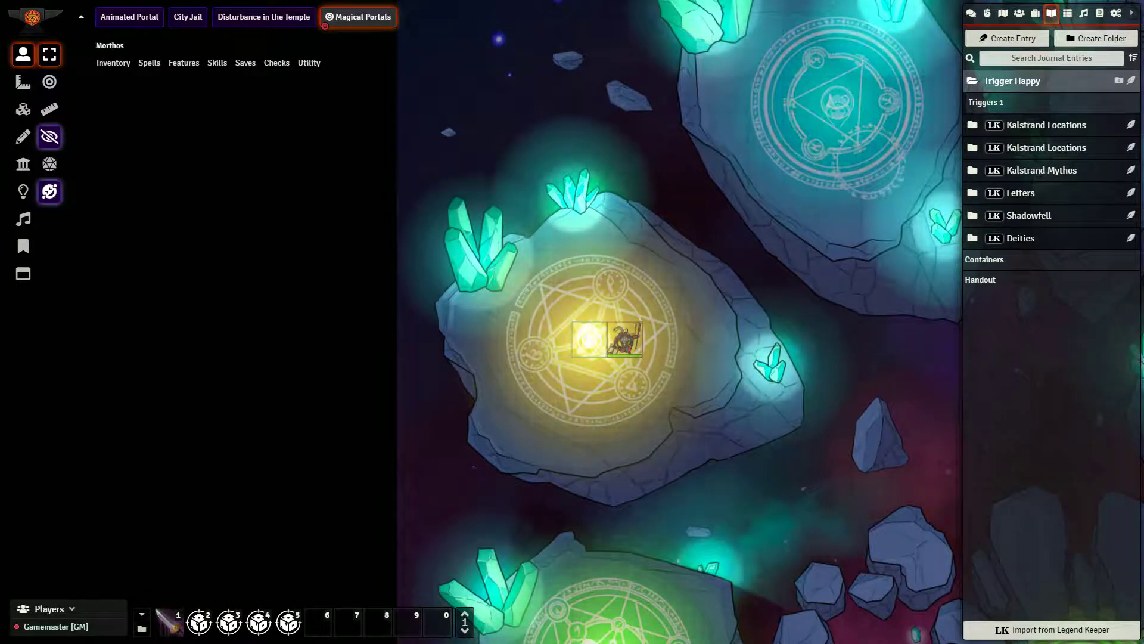
key(Left)
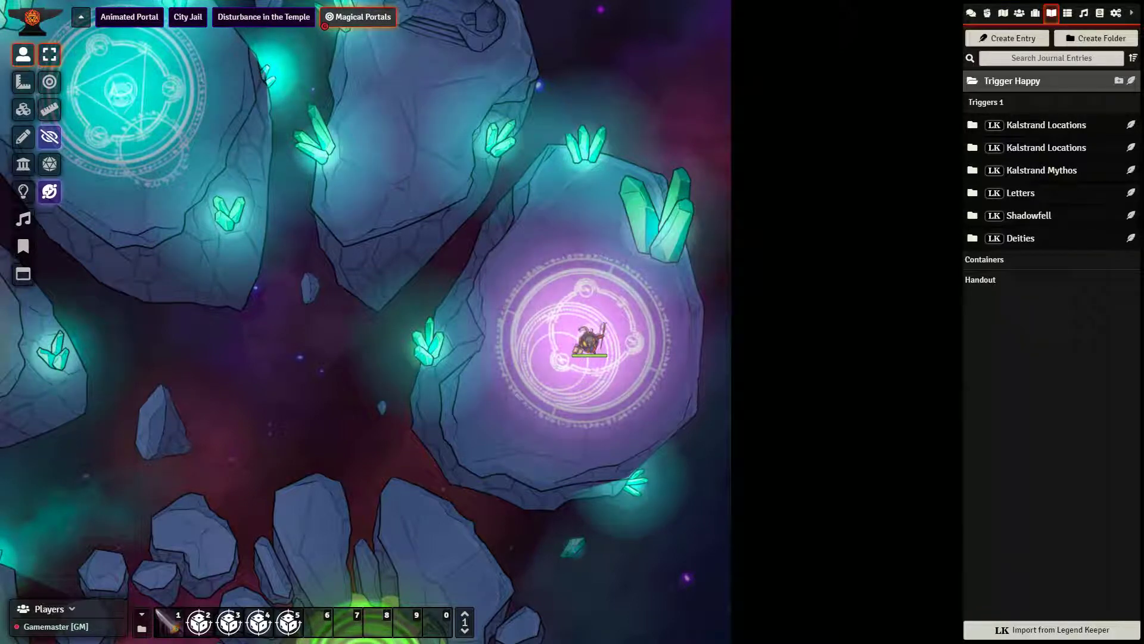
click(985, 102)
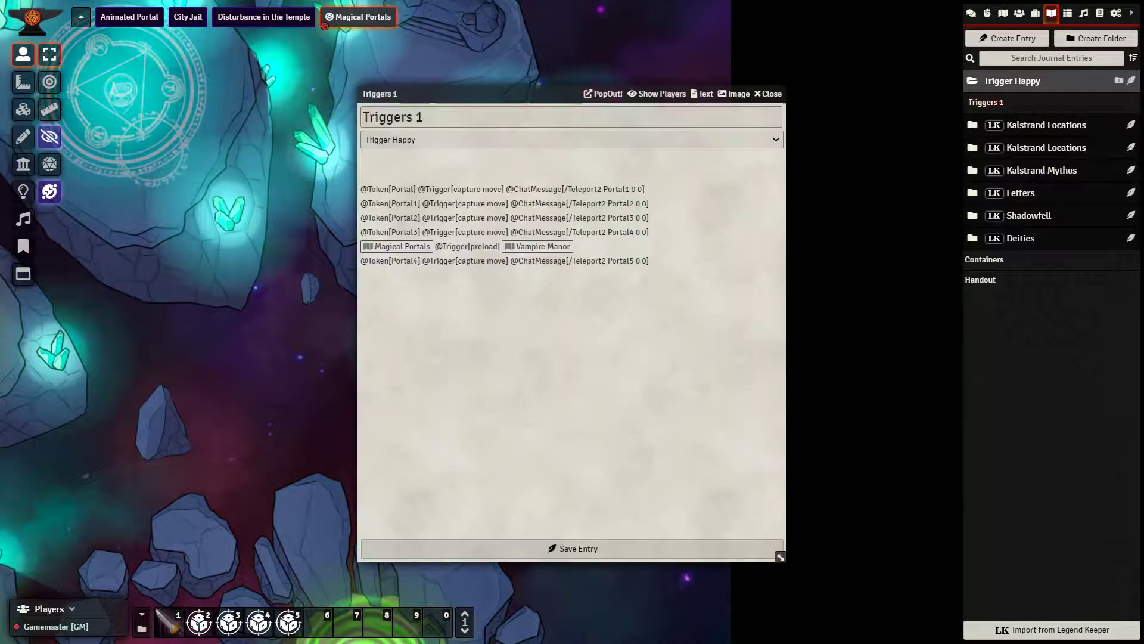
drag(489, 94, 791, 71)
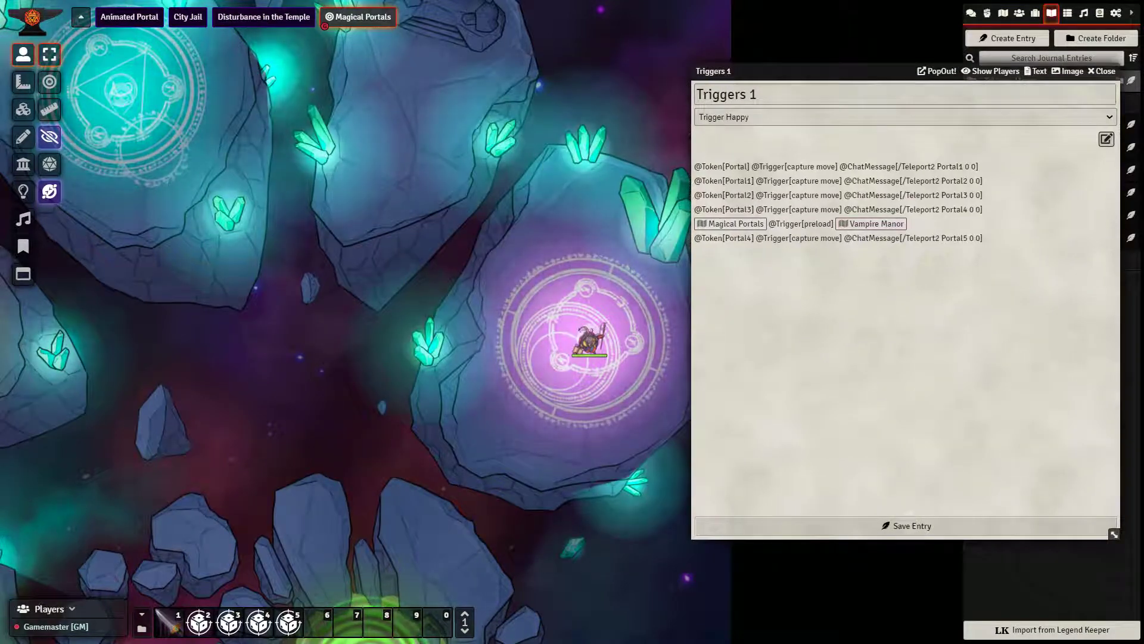
drag(907, 224, 714, 224)
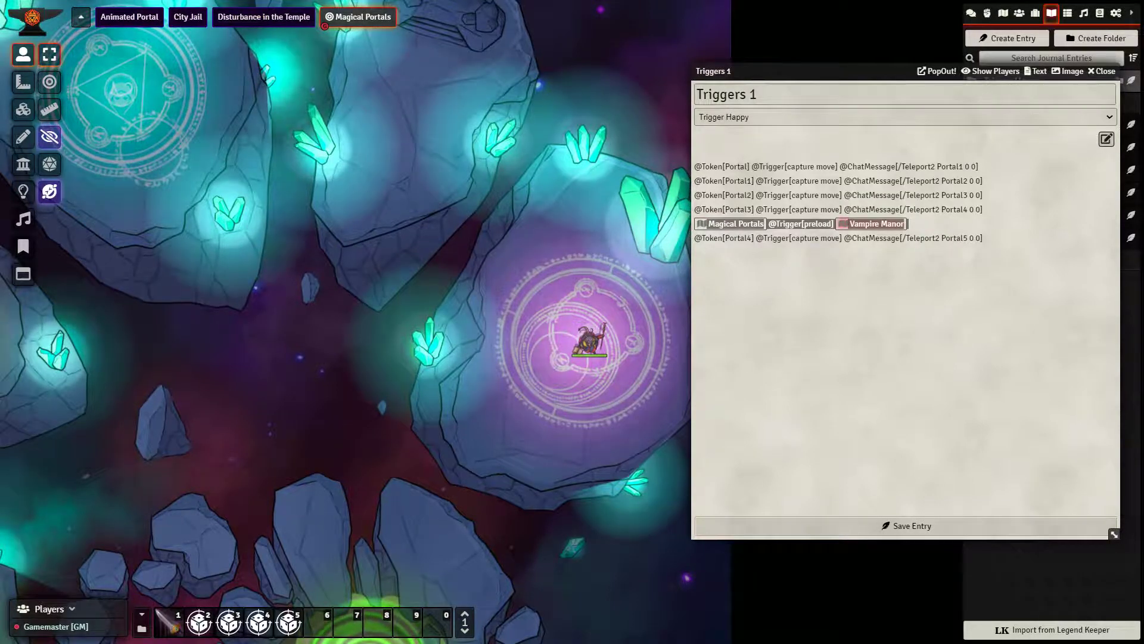
drag(694, 238, 744, 237)
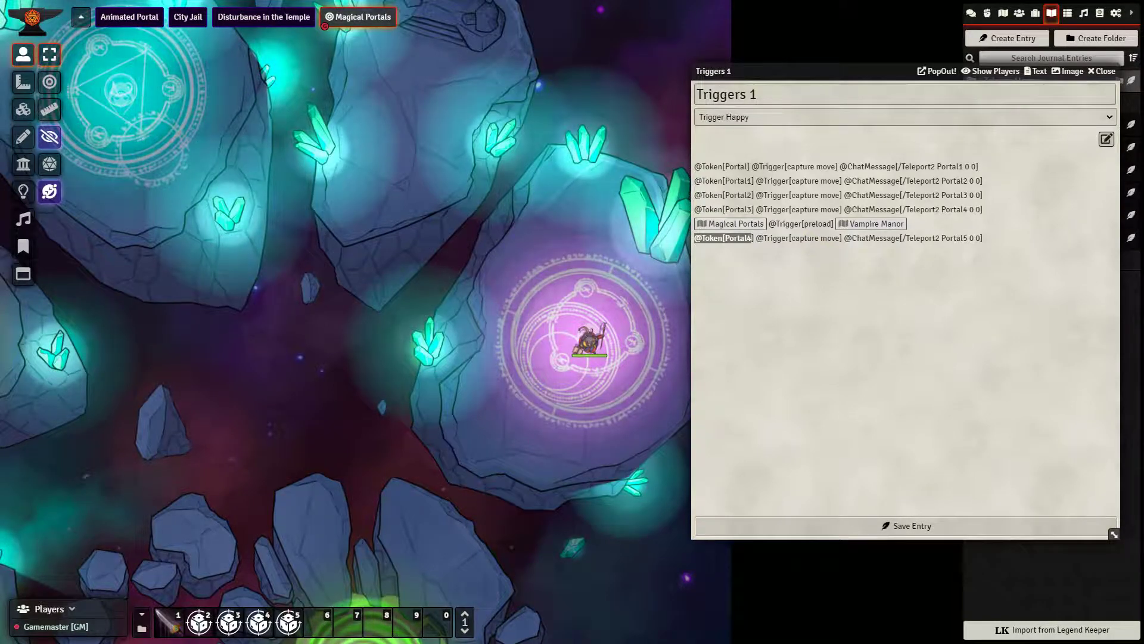
key(Escape)
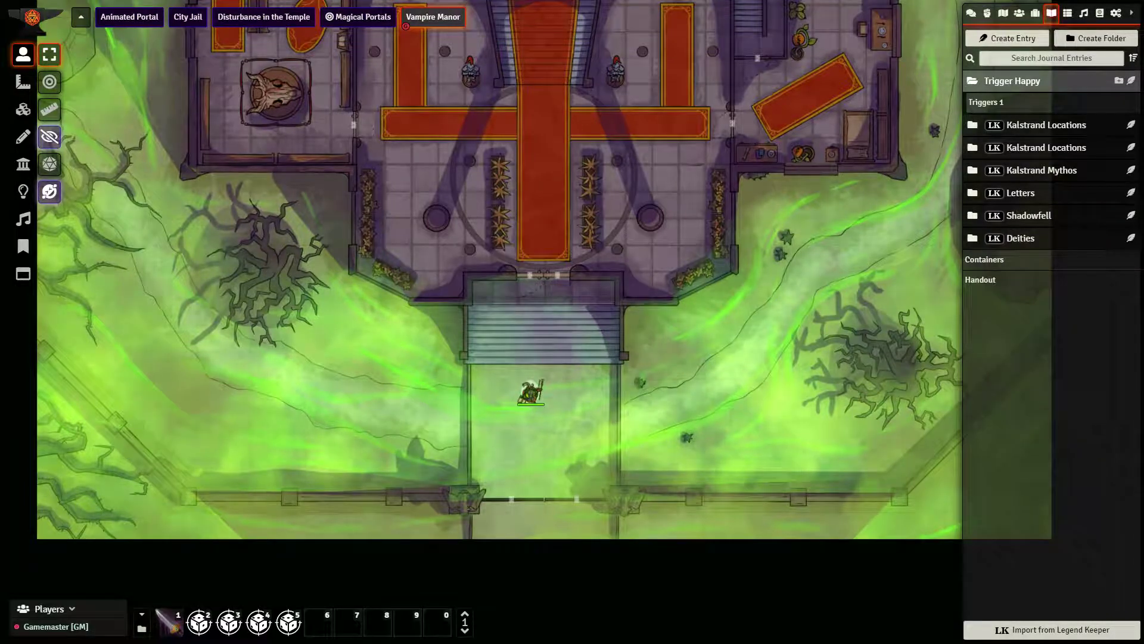
- Select the character token at the foot of the manor steps in the Vampire Manor scene and view its surroundings
scroll(572, 322, up, 7)
click(512, 422)
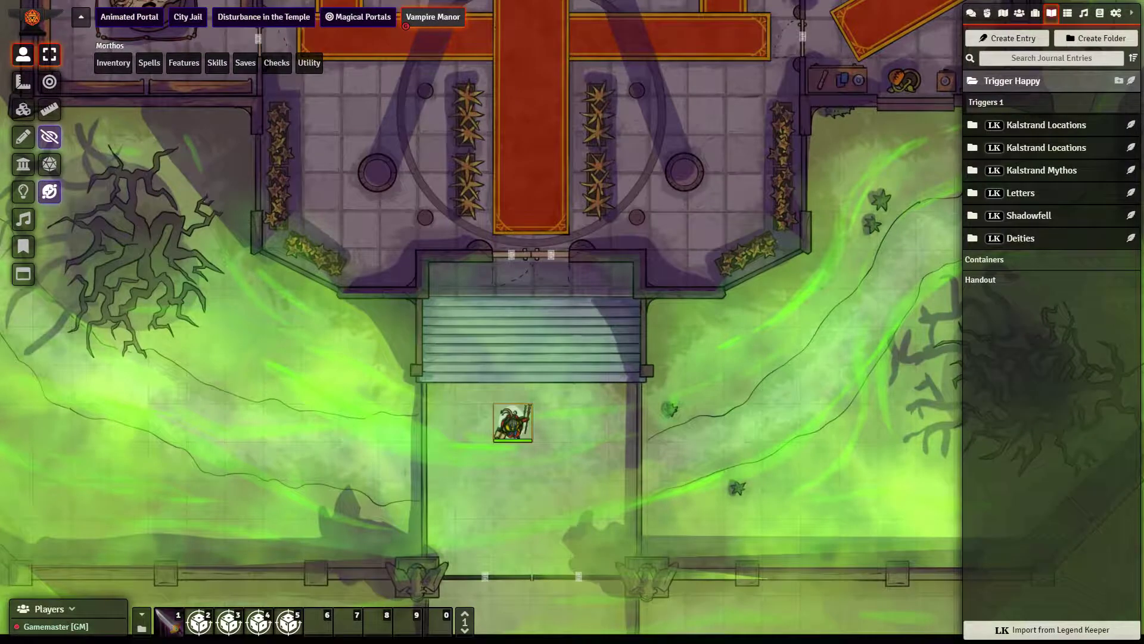
scroll(572, 322, down, 6)
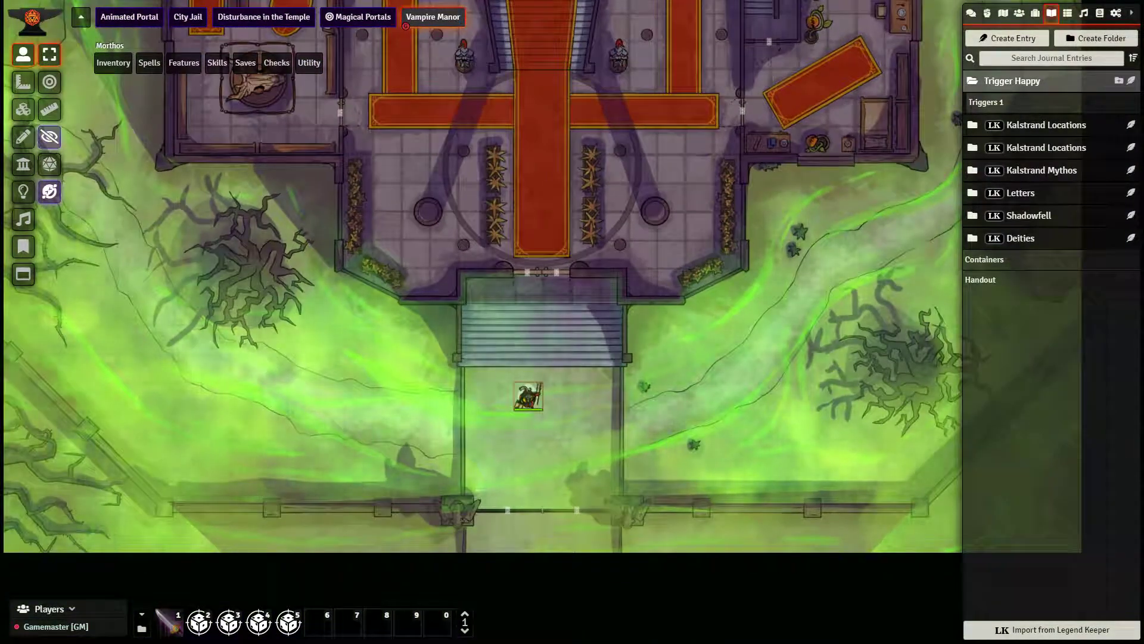